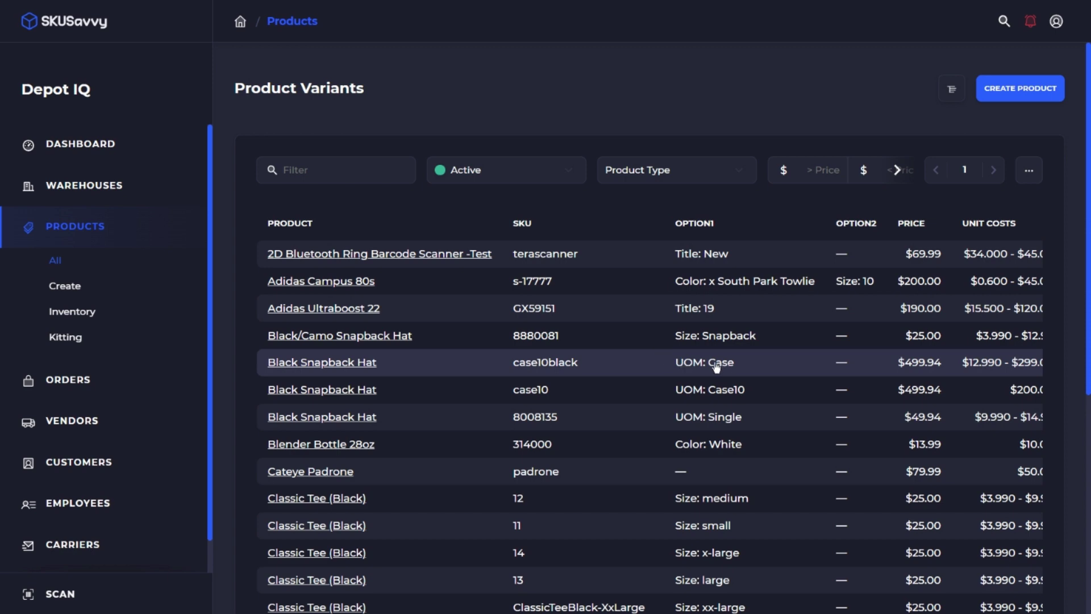
Check the Shopify store connection status in the dashboard settings, then return to all product variants.
scroll(695, 347, right, 3)
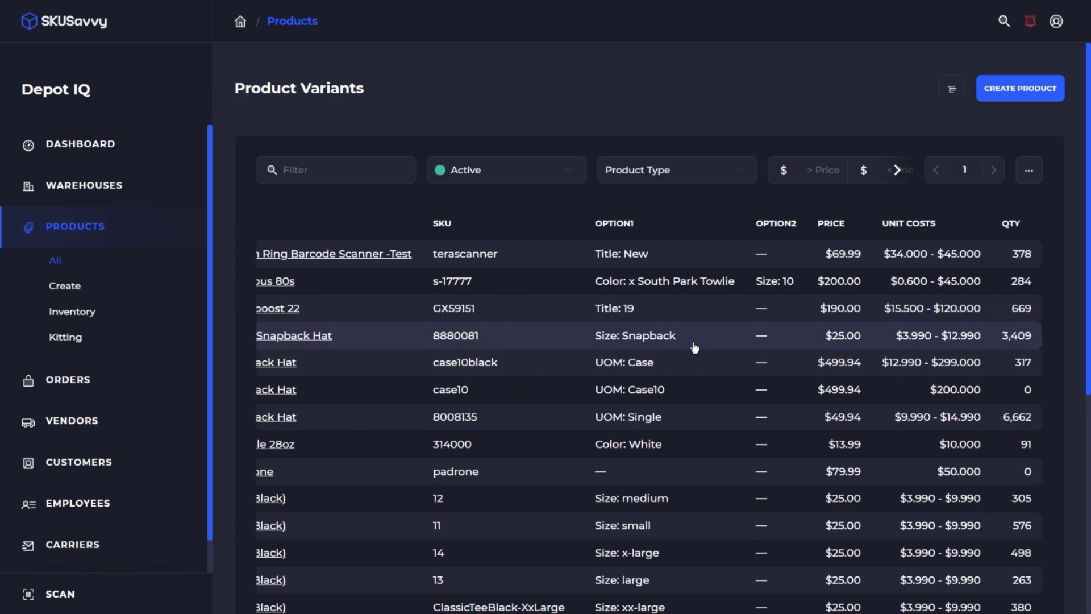
scroll(693, 346, left, 3)
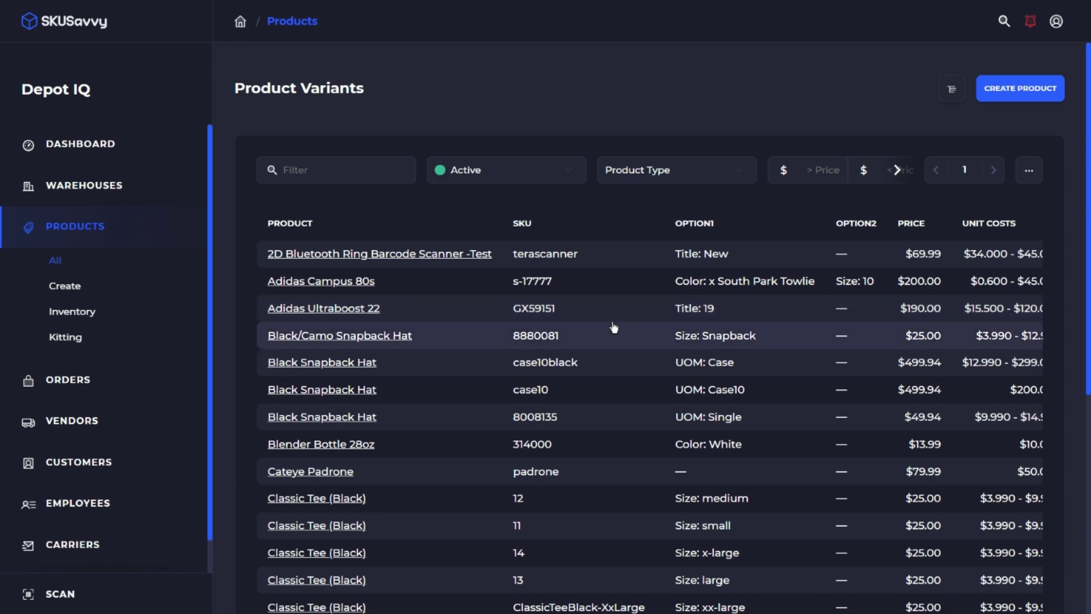
click(109, 155)
click(77, 229)
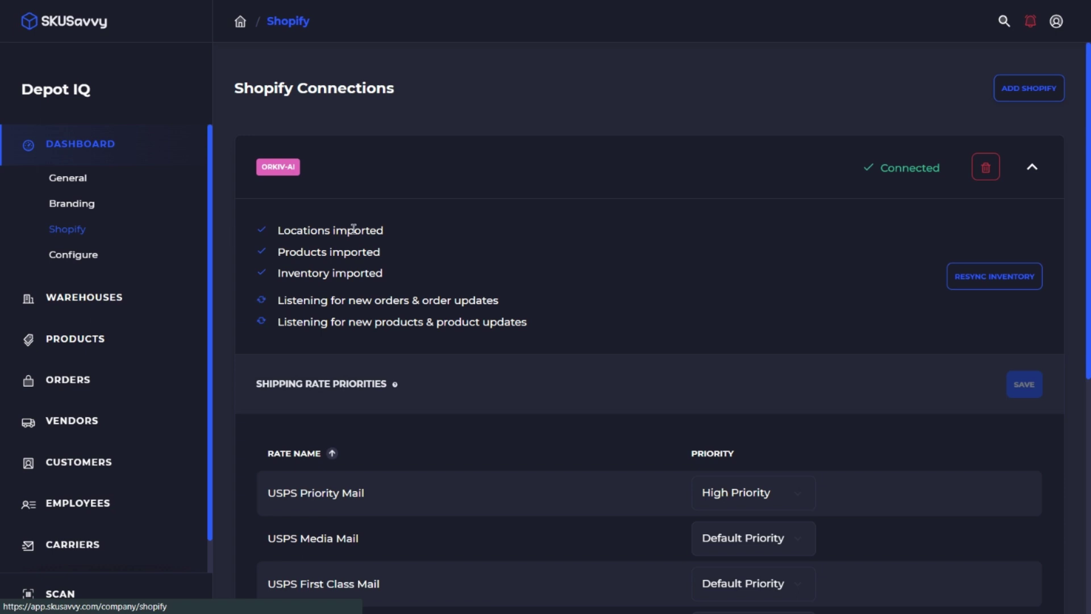
click(107, 342)
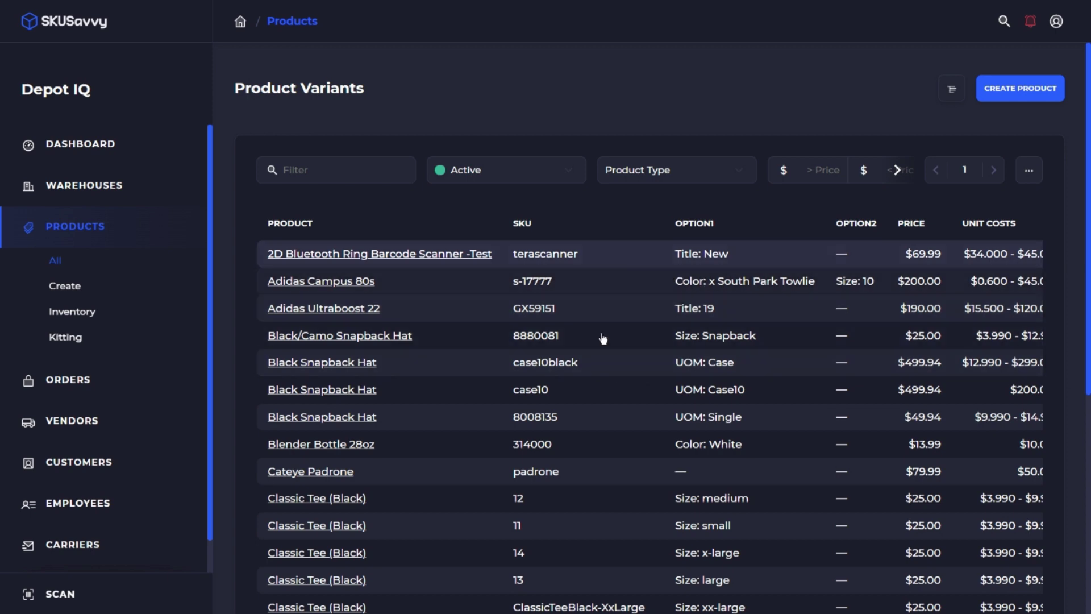
Review the Black Snapback Hat Single variant's barcodes, then go back to the hat's variants.
click(602, 417)
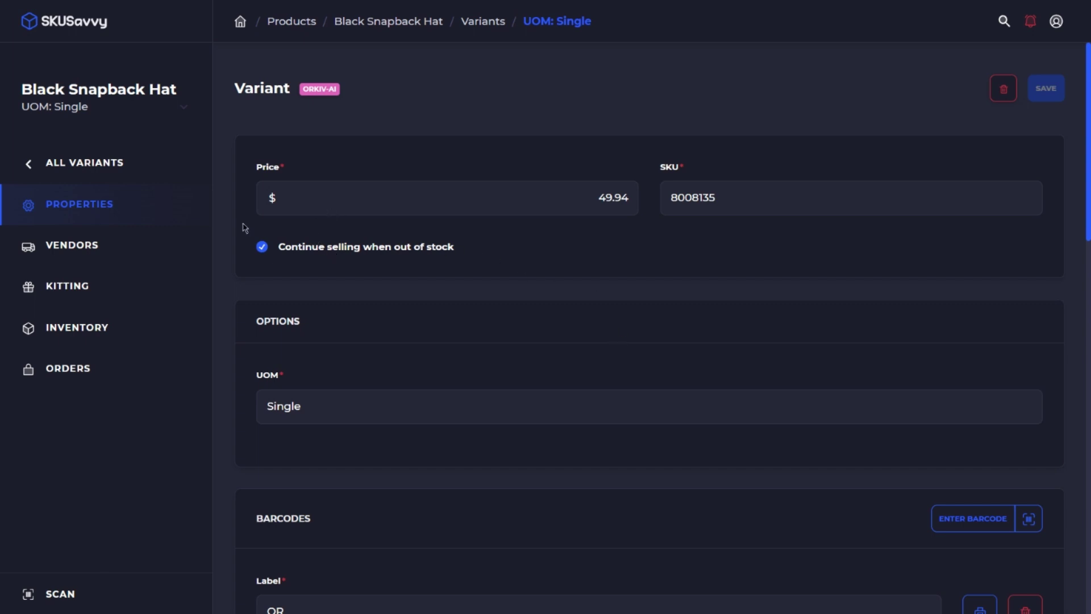
scroll(584, 341, down, 3)
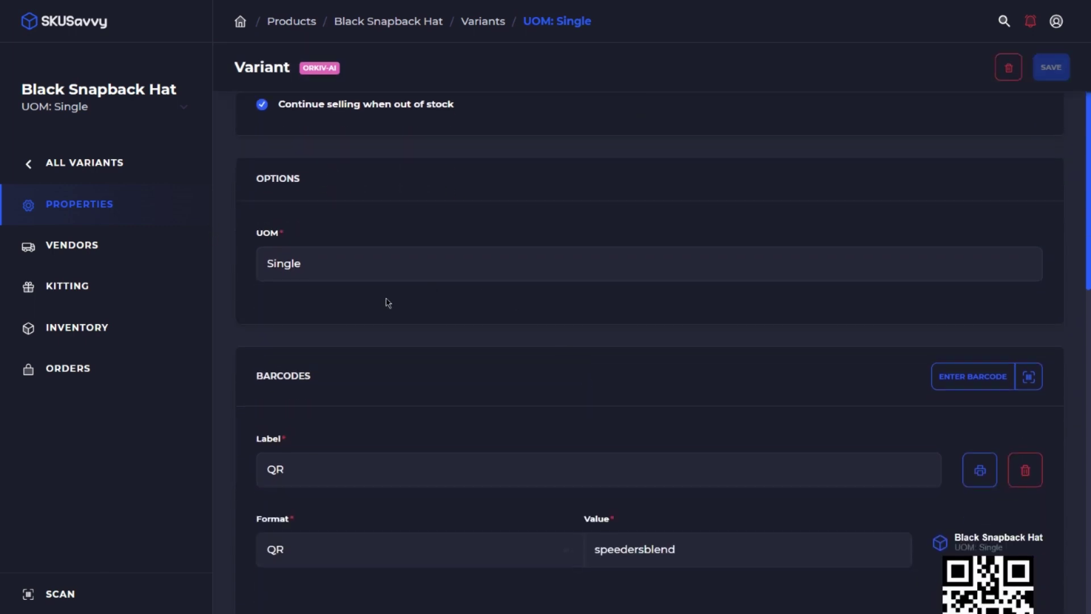
scroll(565, 306, down, 4)
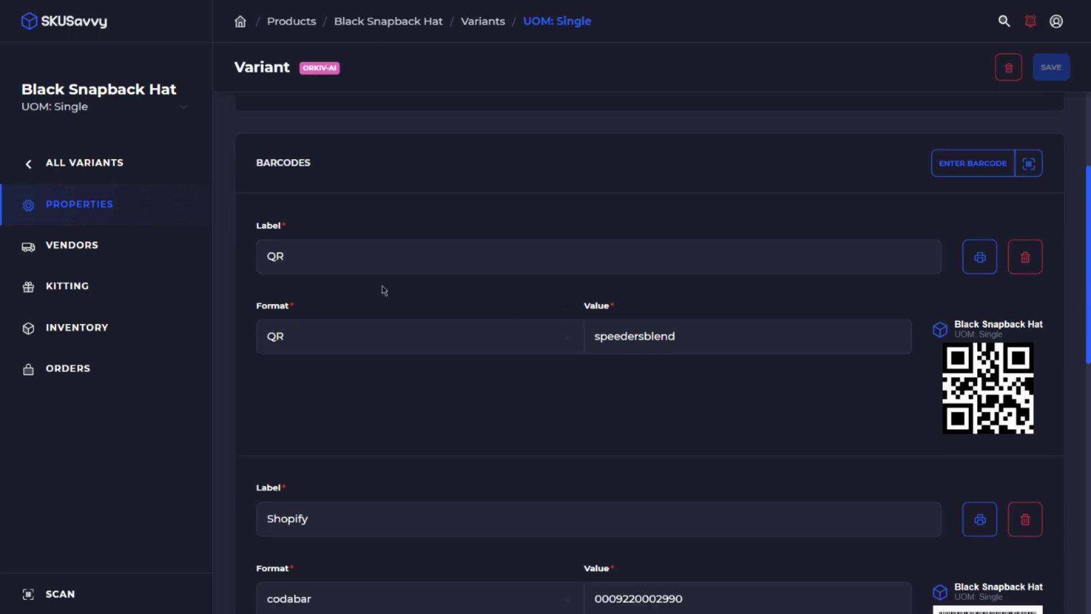
scroll(551, 243, up, 1)
scroll(551, 242, up, 3)
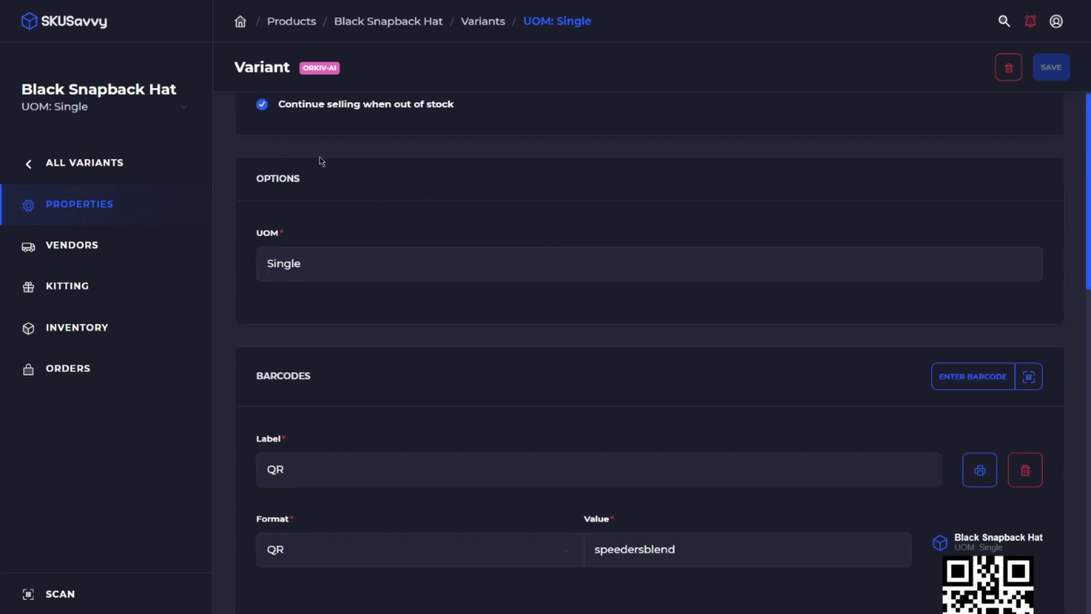
click(84, 167)
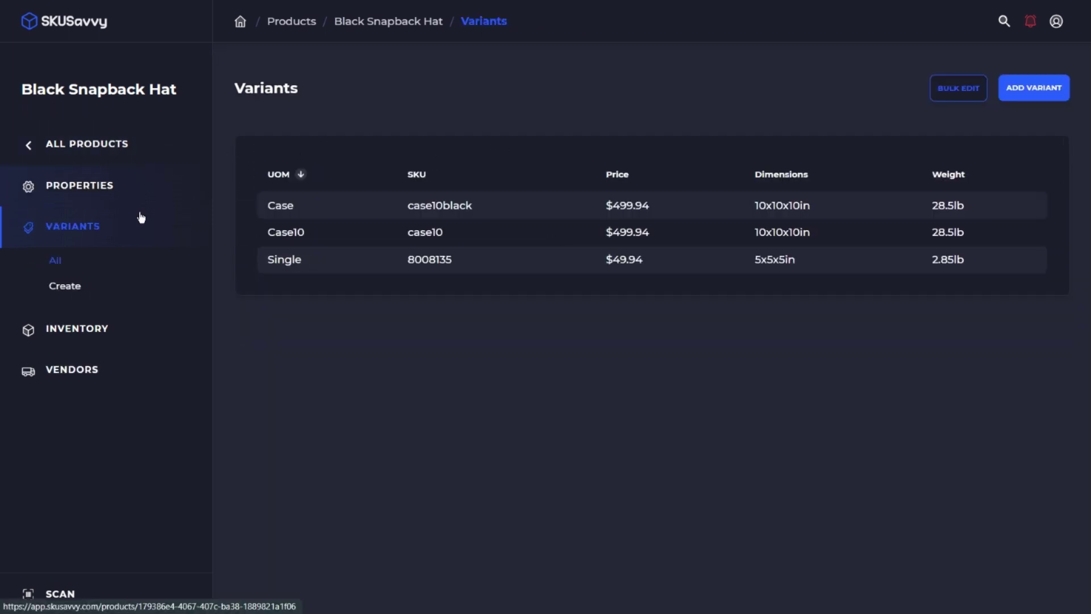
In the hat's properties, switch Requires shipping off and back on.
click(108, 188)
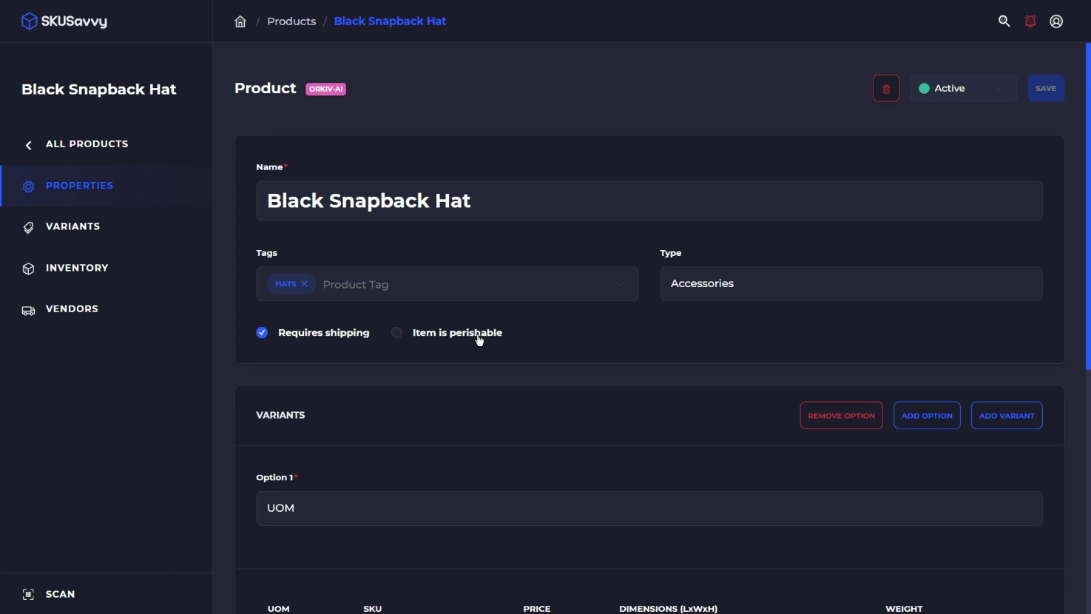
click(308, 337)
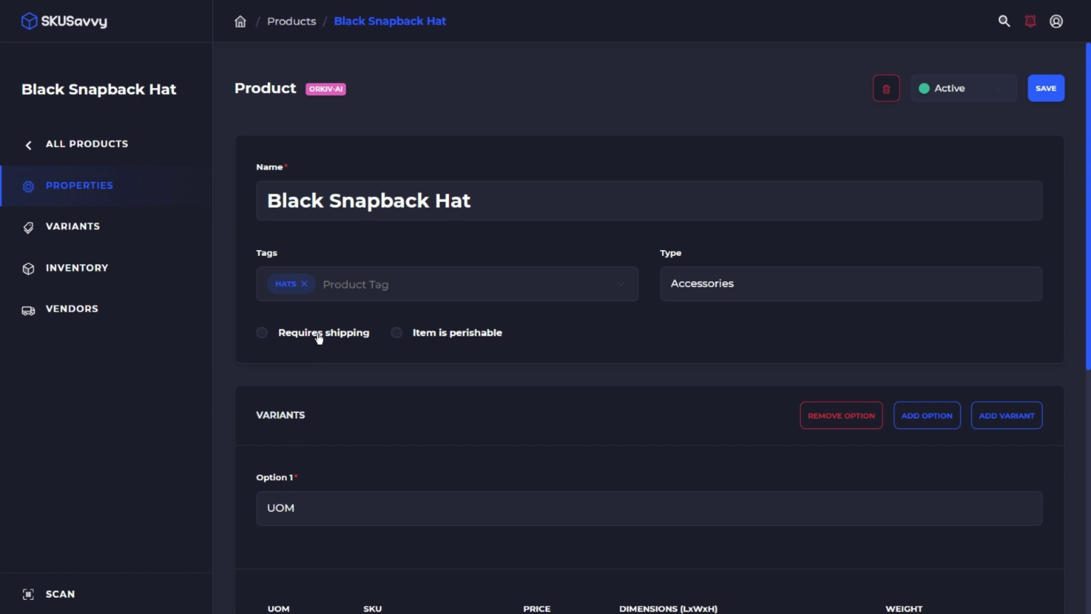
click(319, 339)
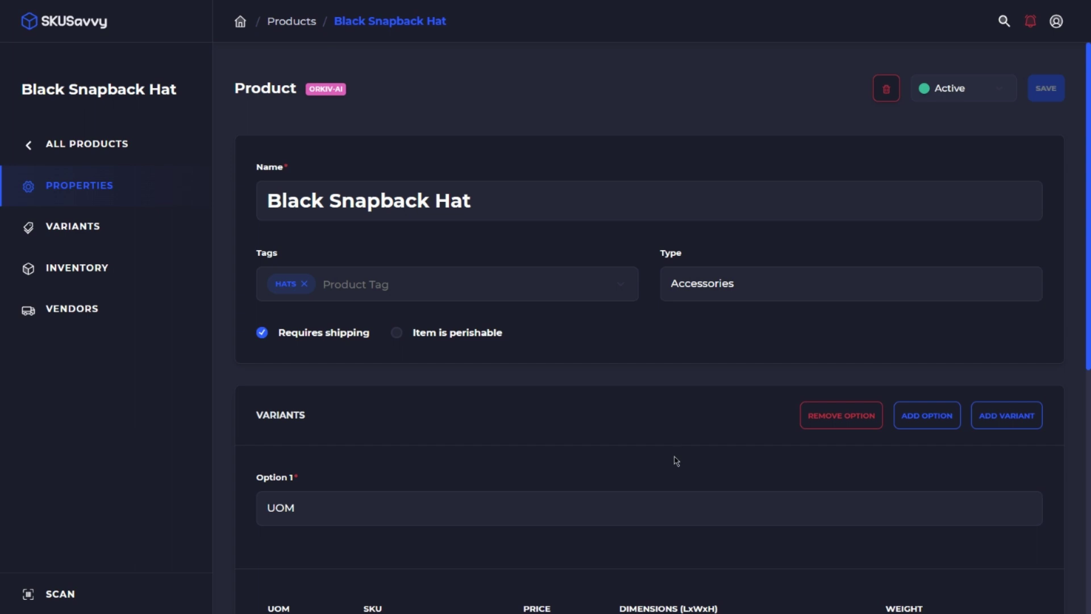
scroll(676, 461, down, 5)
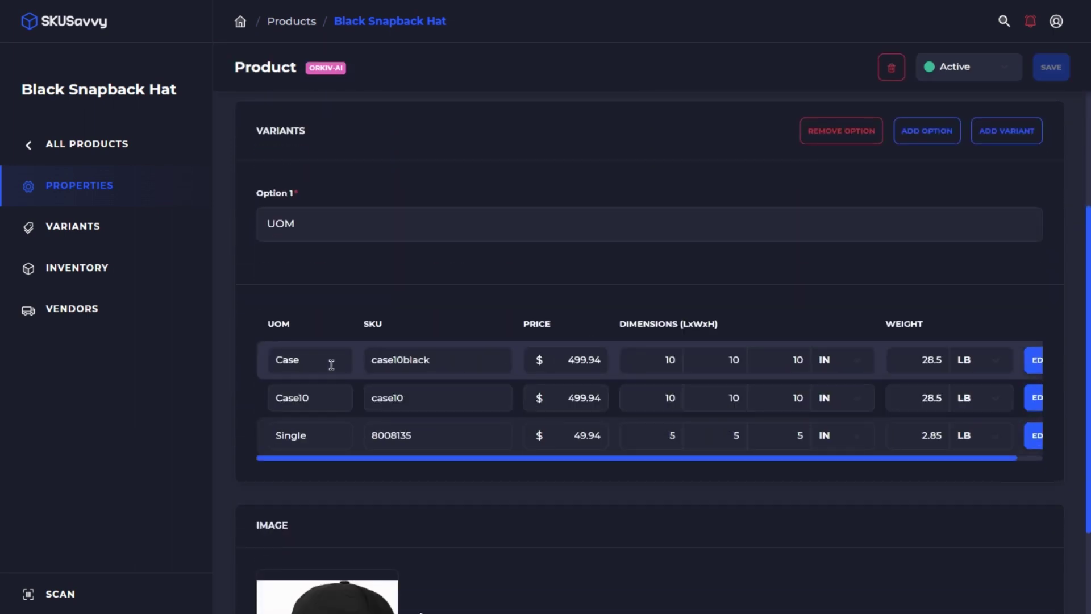
scroll(673, 442, down, 3)
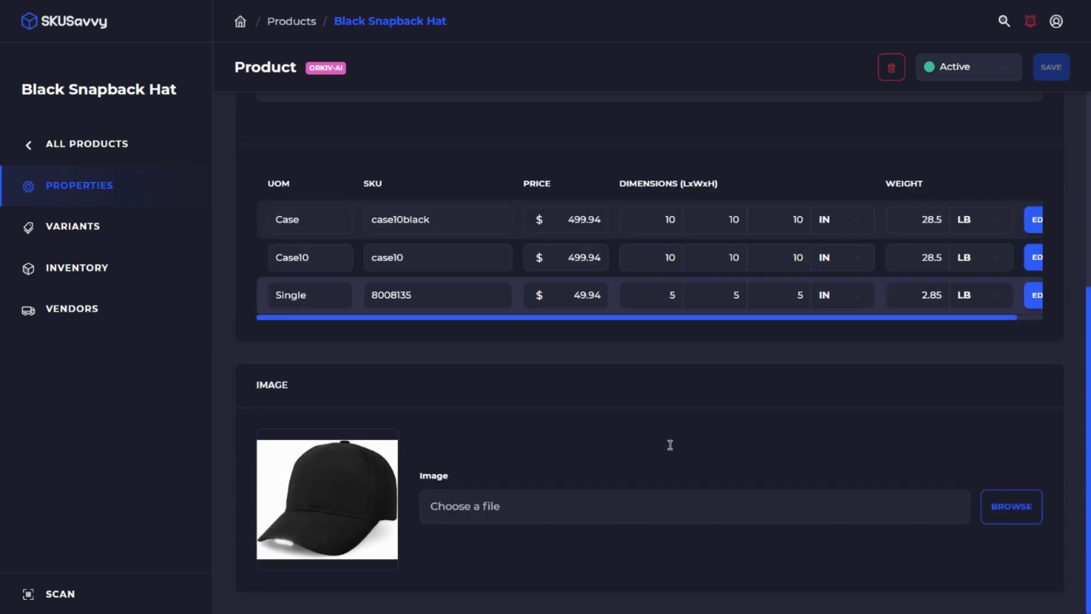
Start a bulk edit of price, dimensions and weight for the Case, Case10 and Single variants.
click(144, 236)
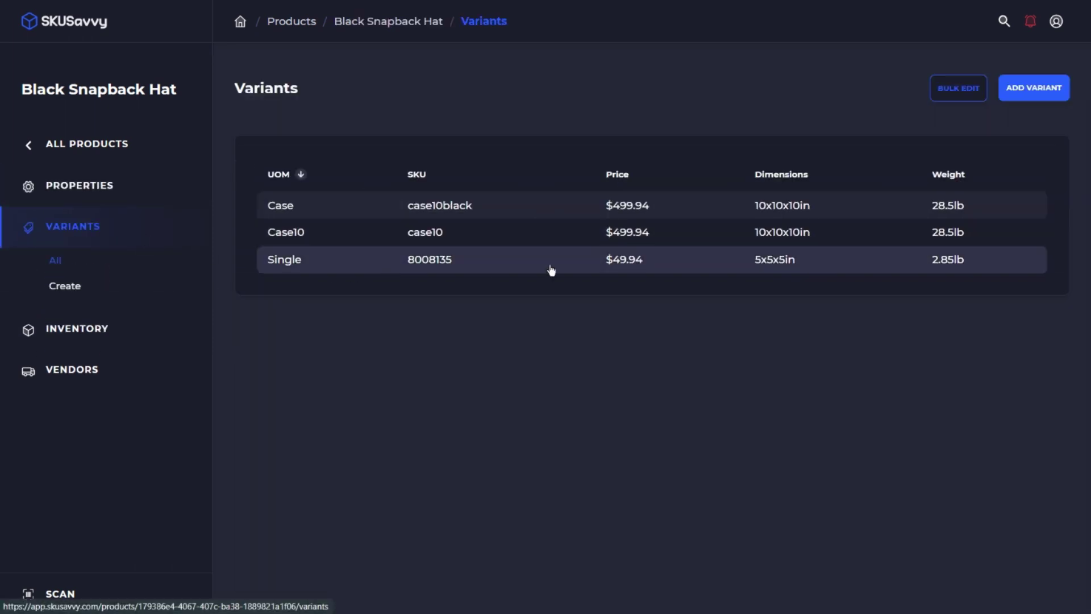
click(958, 91)
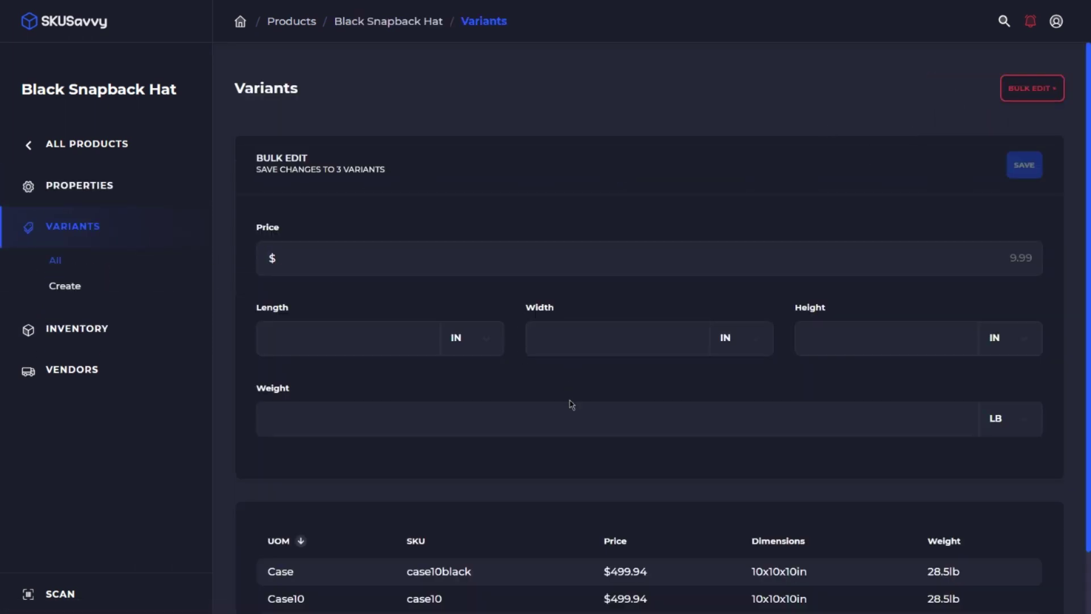
scroll(551, 375, down, 1)
scroll(502, 397, up, 1)
Open the hat's inventory and expand the Single variant to see its 6,662 units across 5 bins.
click(90, 334)
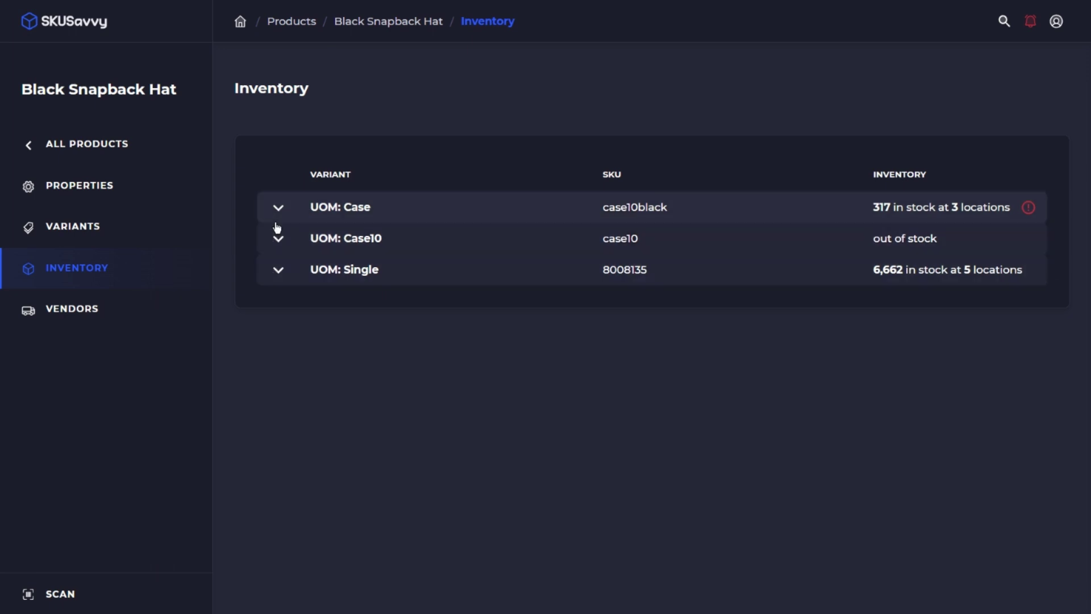
click(279, 271)
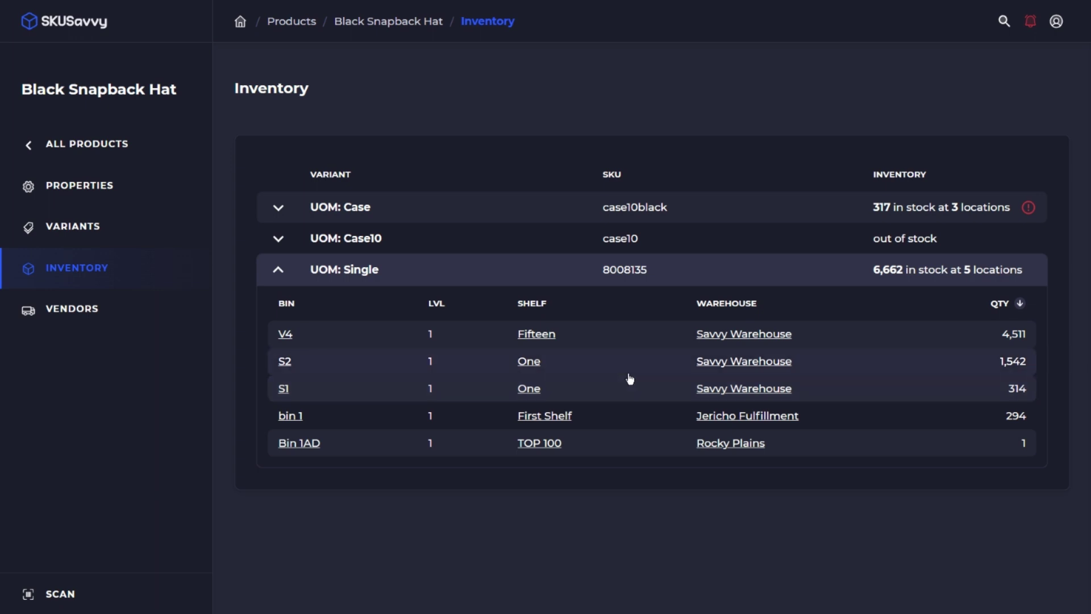
Review the hat's vendor tables per variant, with price, unit cost, lead time and margin.
click(167, 306)
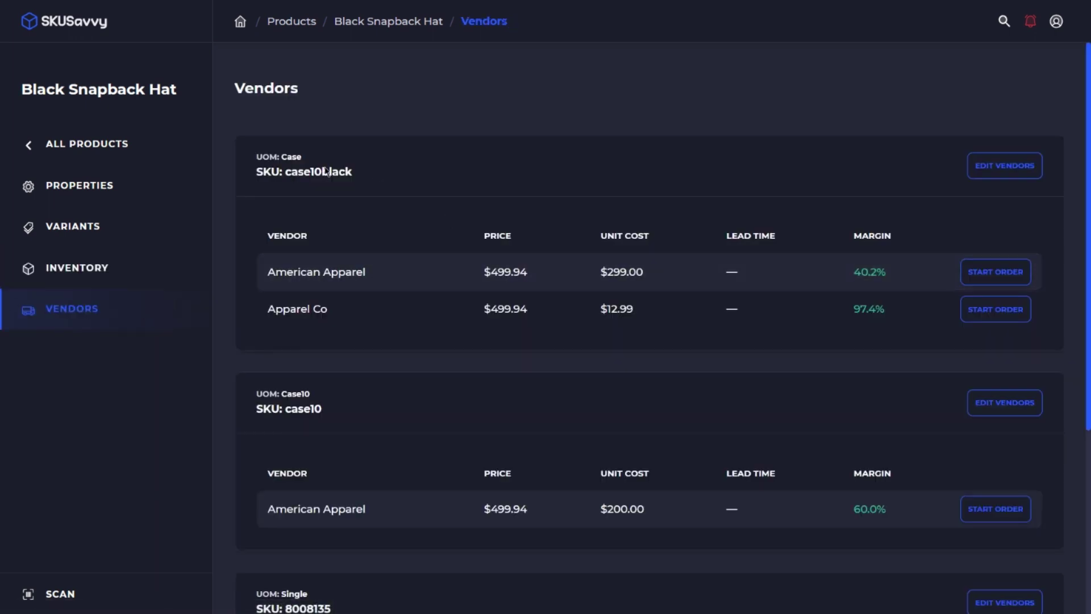
scroll(316, 285, down, 4)
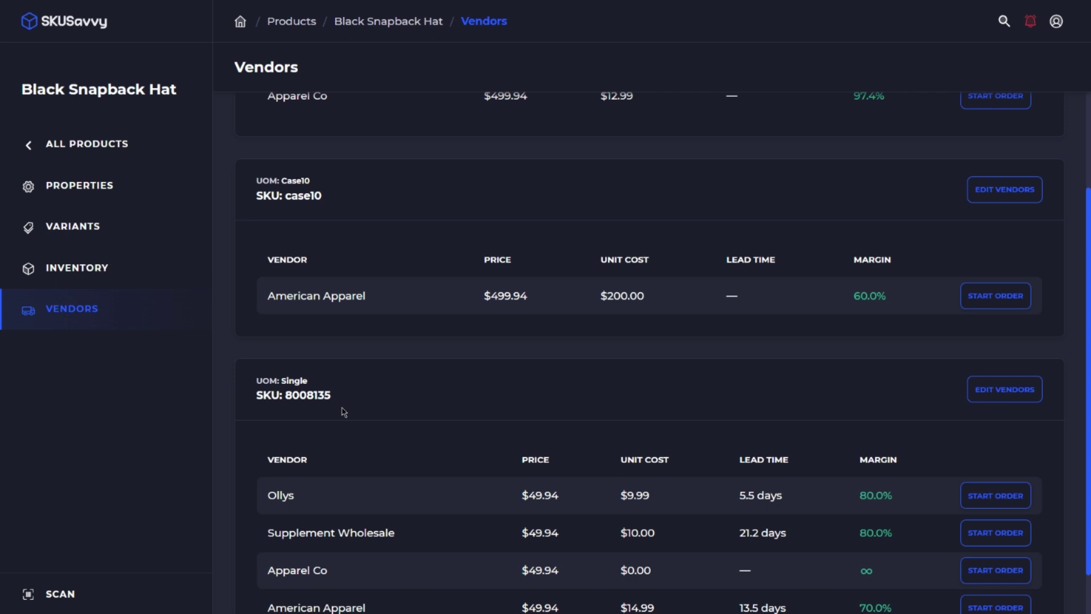
scroll(341, 409, down, 1)
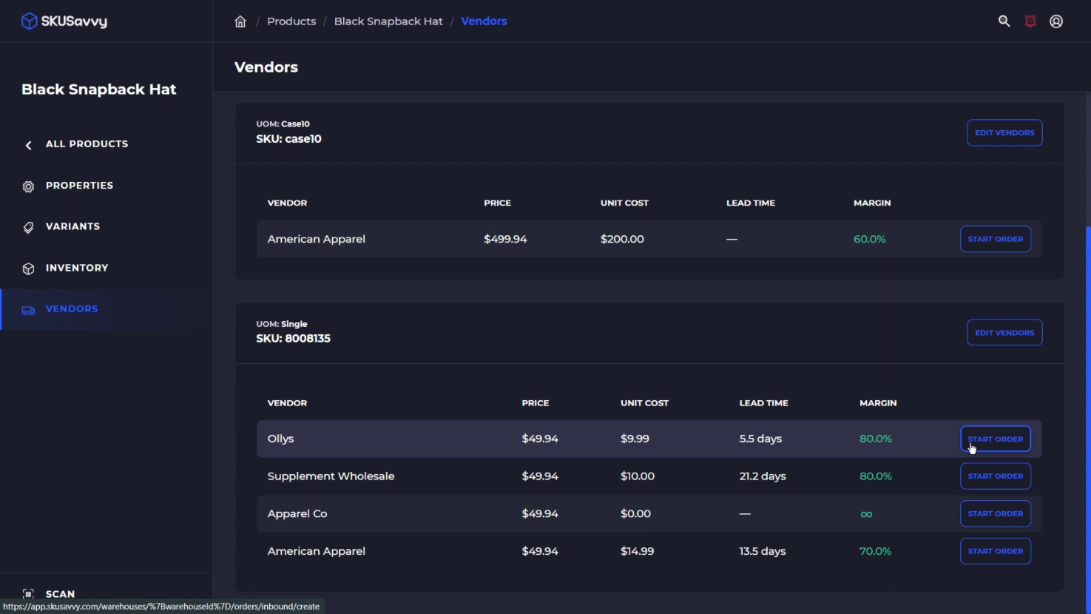
scroll(705, 394, up, 5)
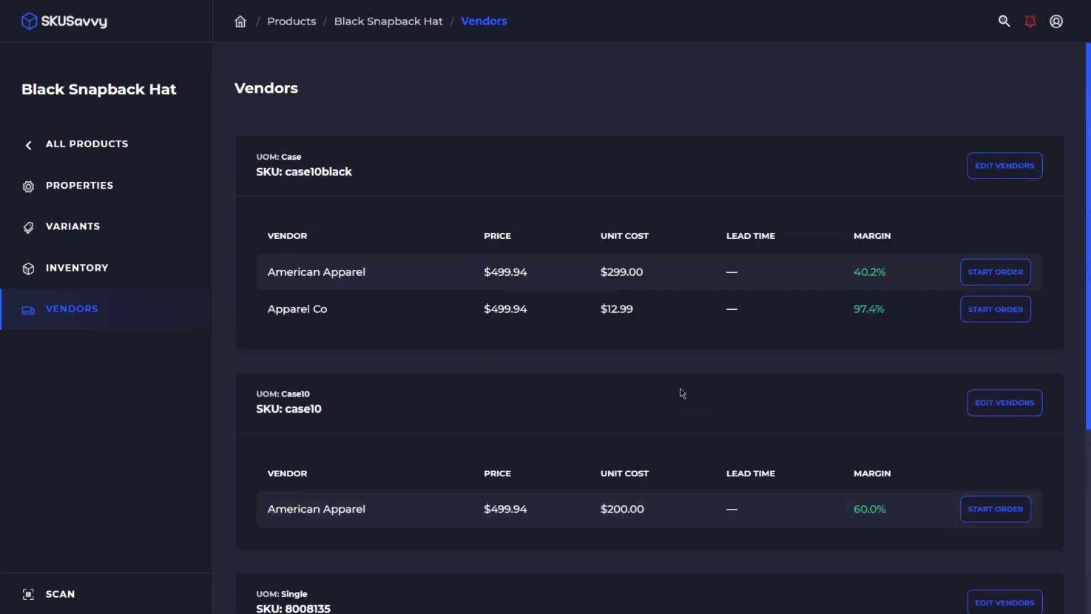
Open the Single variant from the hat's variants list and look through its QR and codabar barcodes.
click(94, 233)
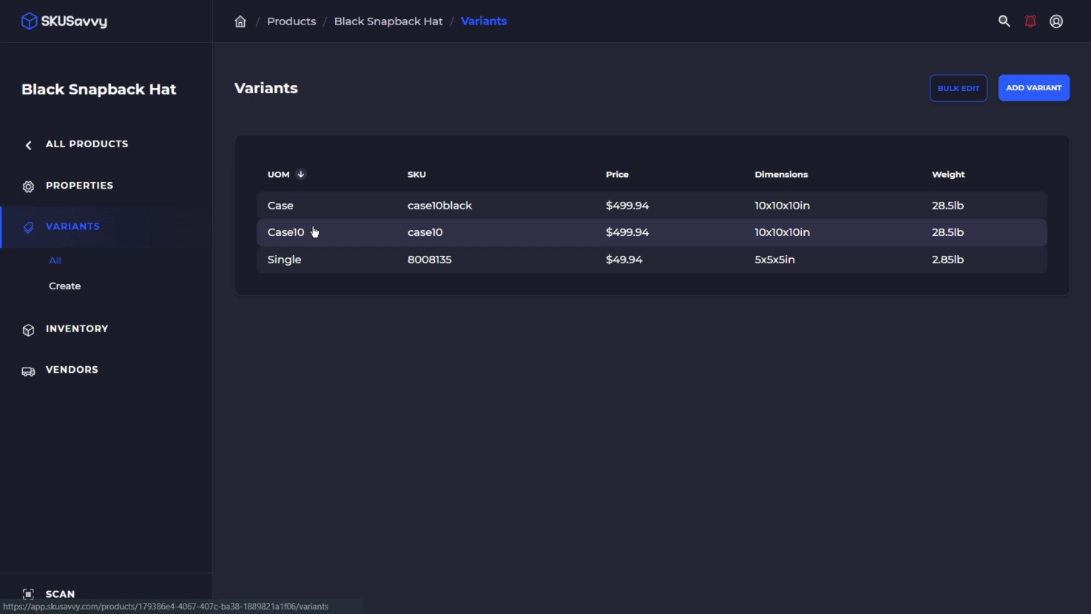
click(342, 257)
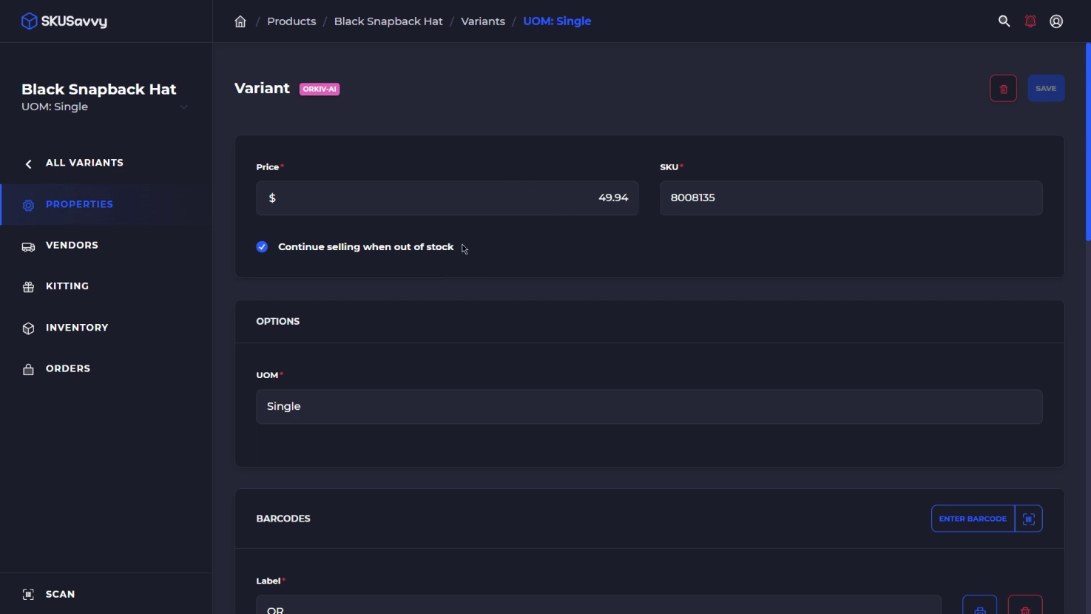
scroll(395, 354, down, 1)
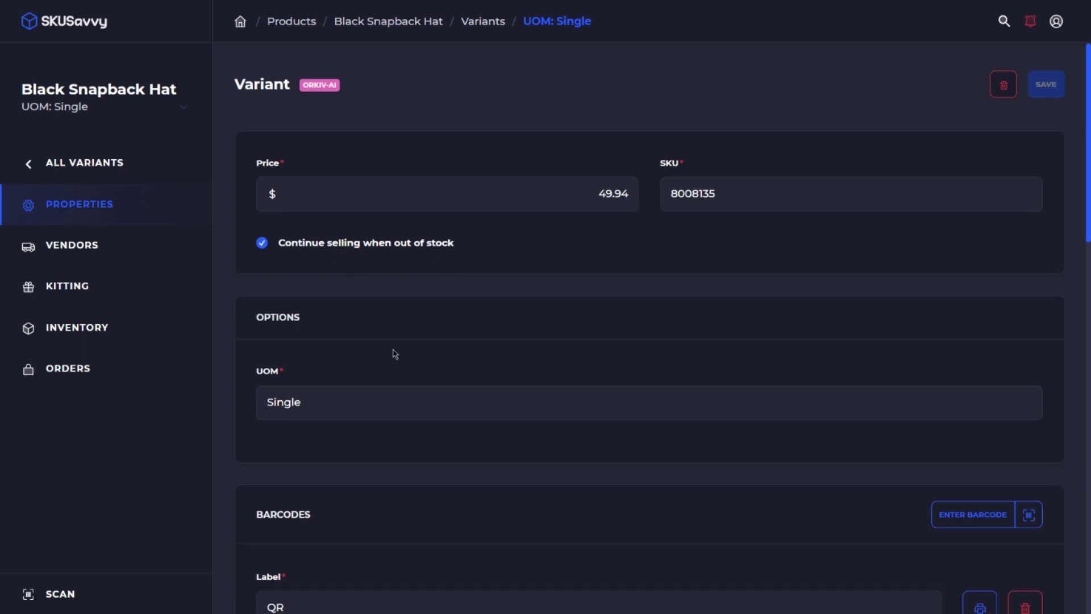
scroll(395, 354, down, 2)
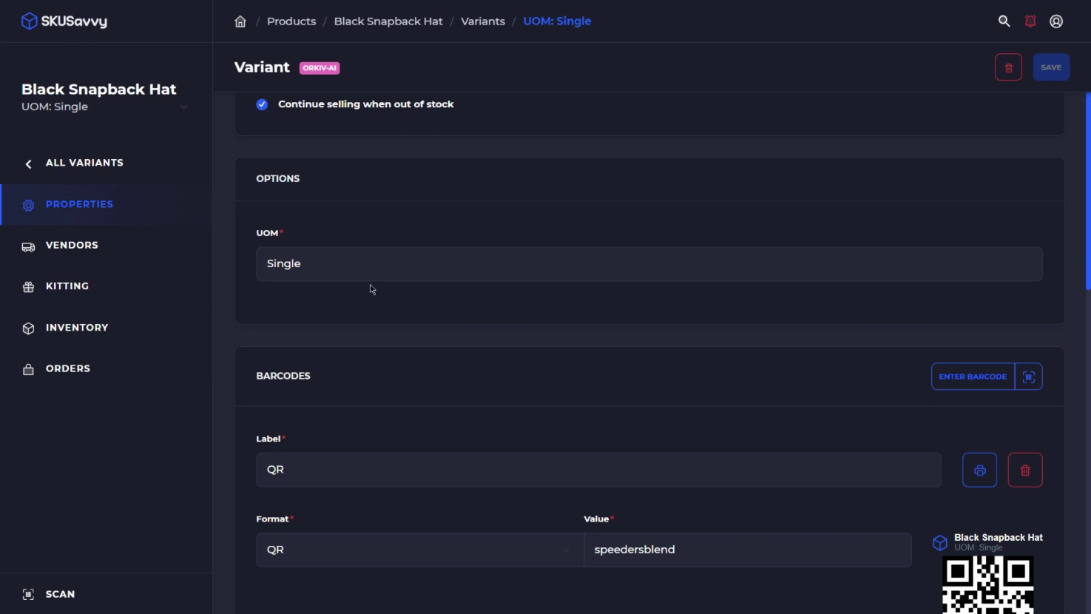
scroll(365, 292, down, 4)
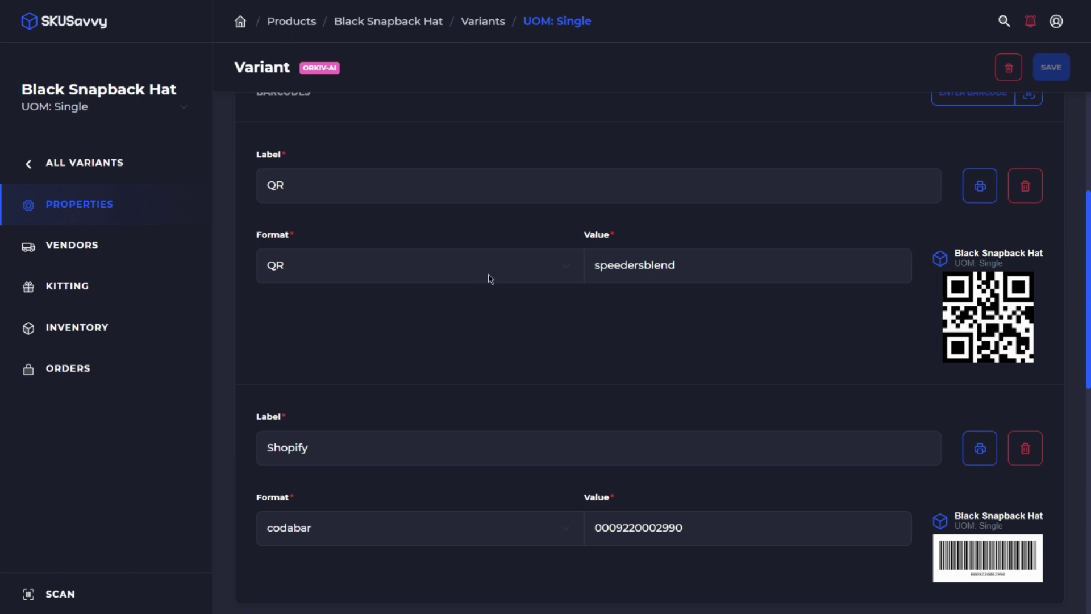
scroll(487, 275, up, 2)
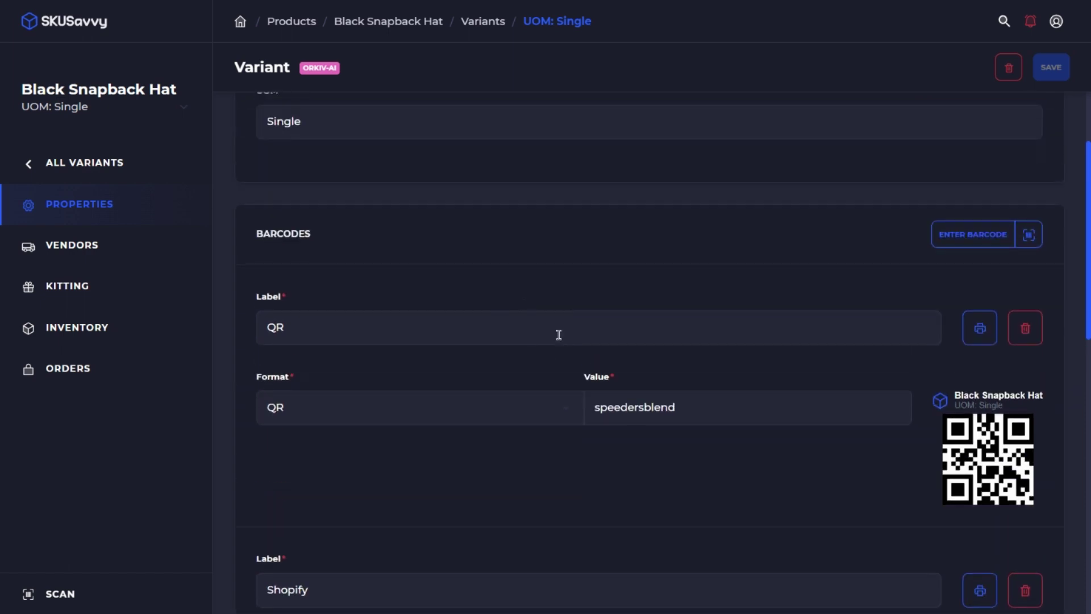
scroll(563, 335, down, 1)
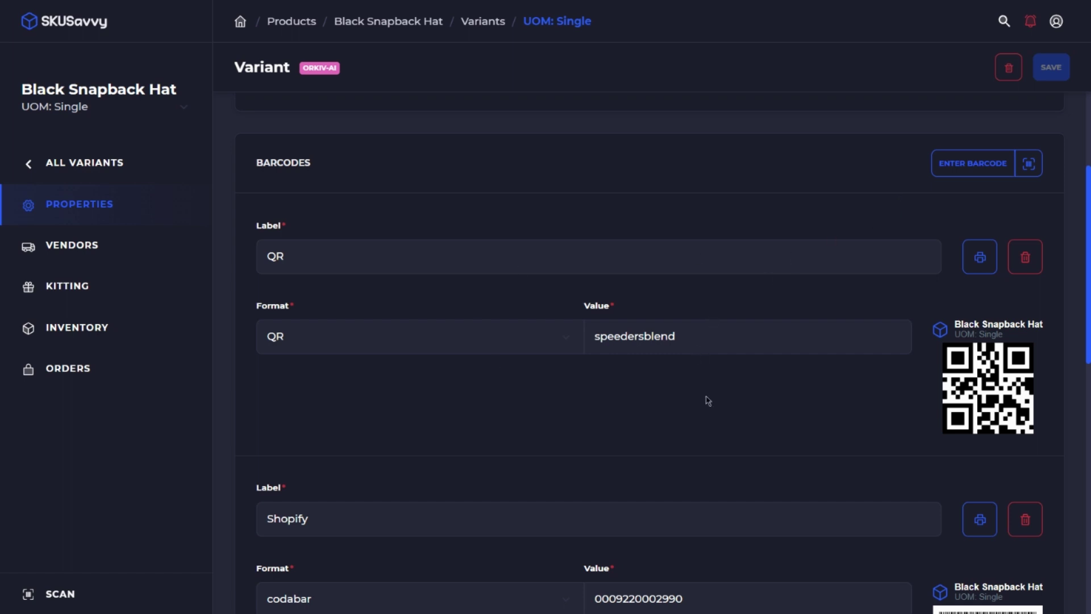
scroll(758, 337, down, 1)
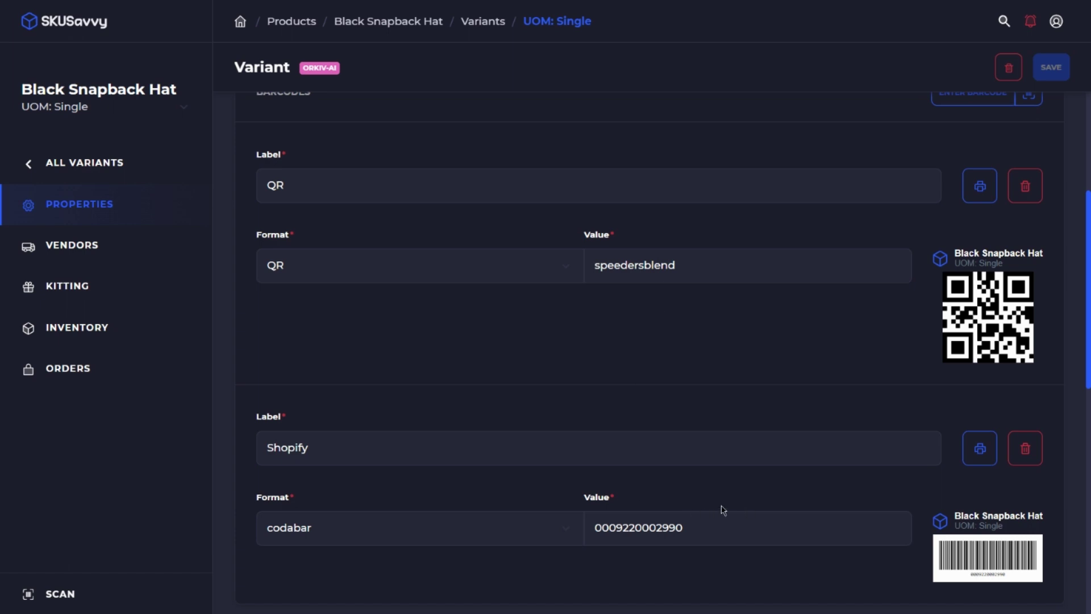
scroll(769, 442, up, 4)
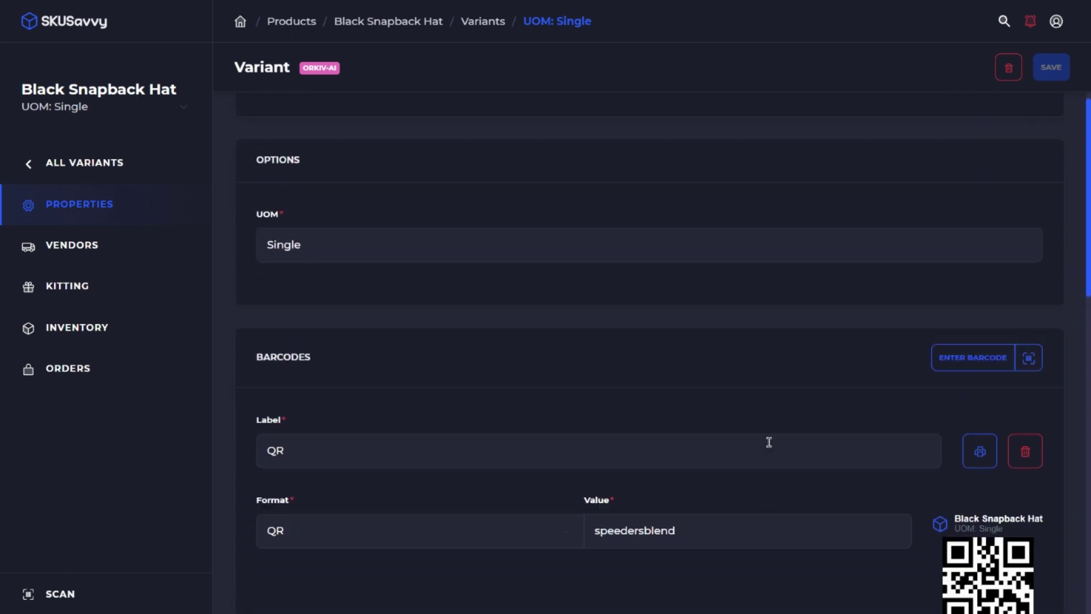
scroll(756, 452, up, 3)
Check the default QR barcode format in company configuration, then show all active product variants.
click(116, 163)
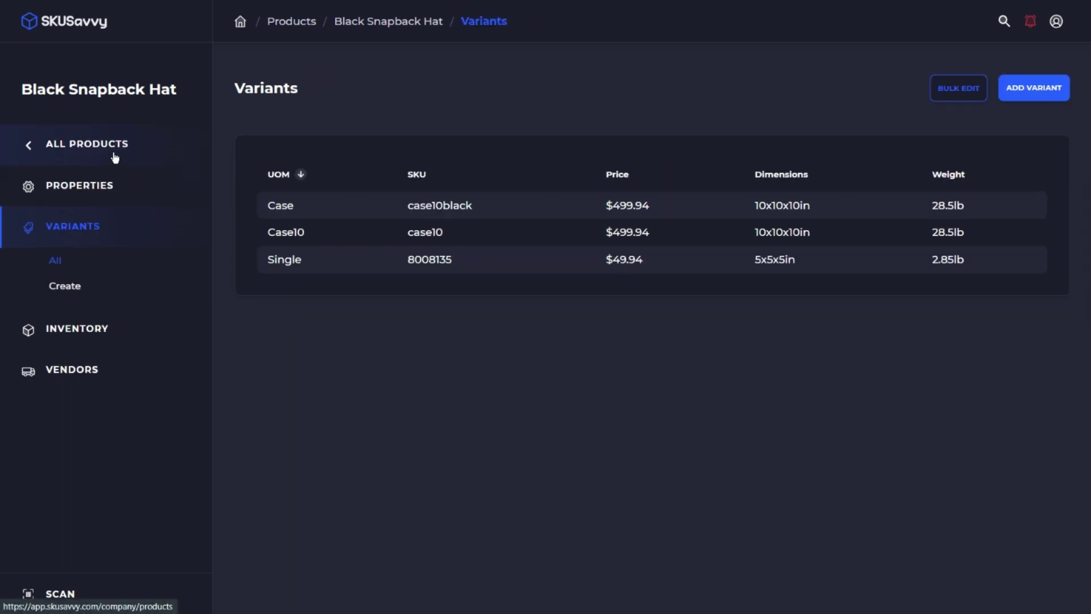
click(113, 145)
click(100, 144)
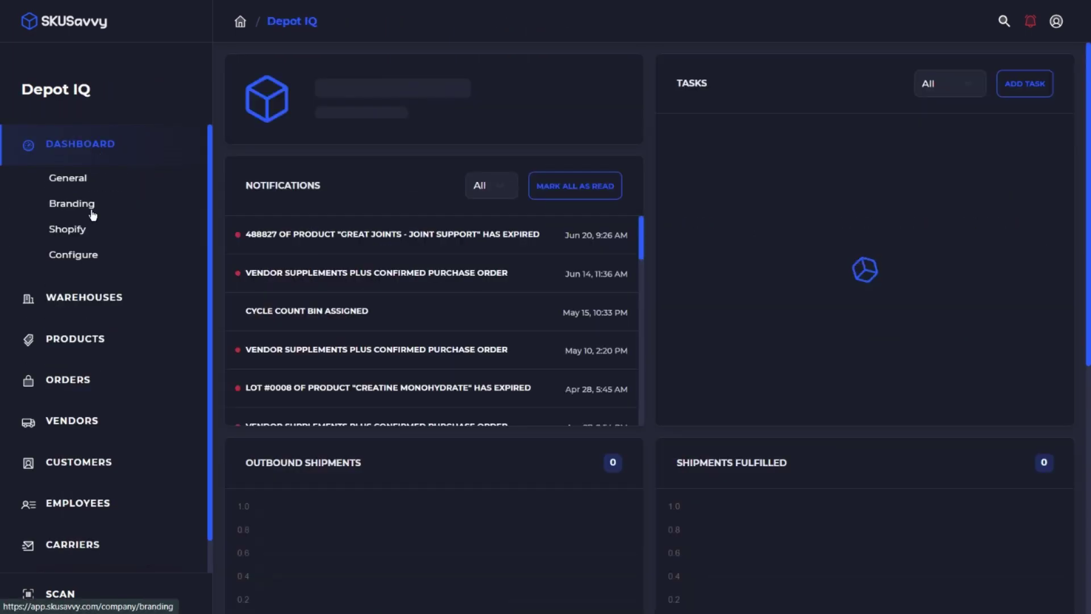
click(84, 257)
scroll(511, 338, down, 15)
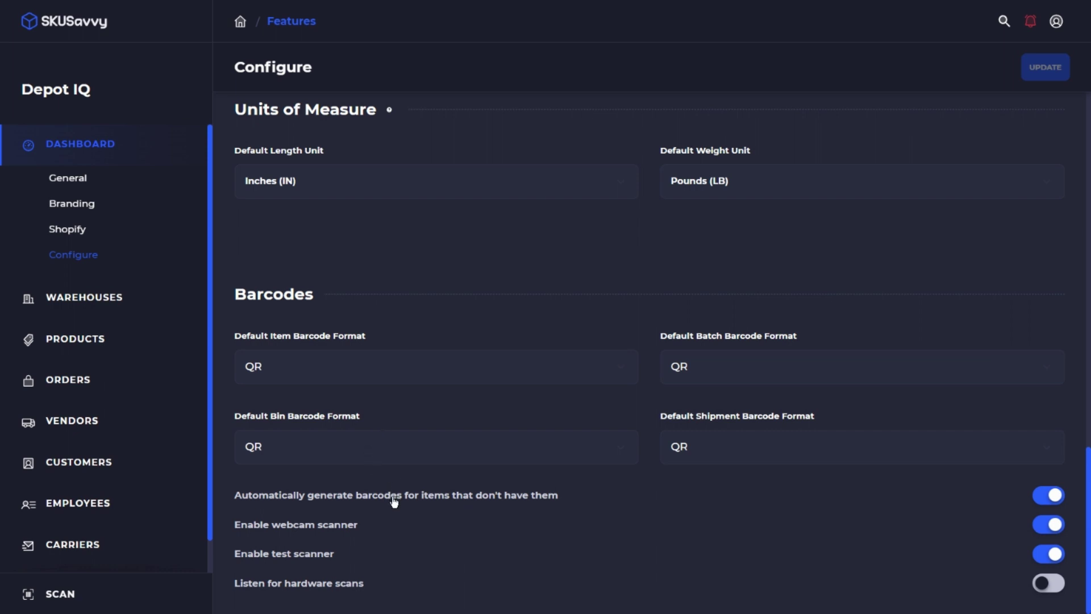
click(119, 337)
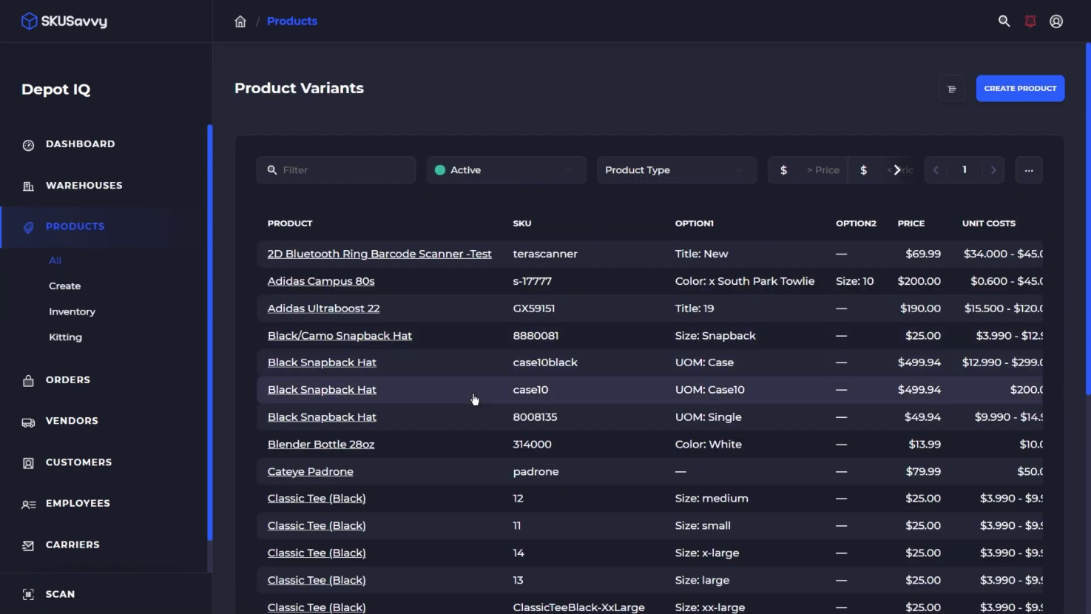
Open Black Snapback Hat 8008135 Single: 5×5×5 in, 2.85 lb, Harmonized Code 6504.
click(481, 425)
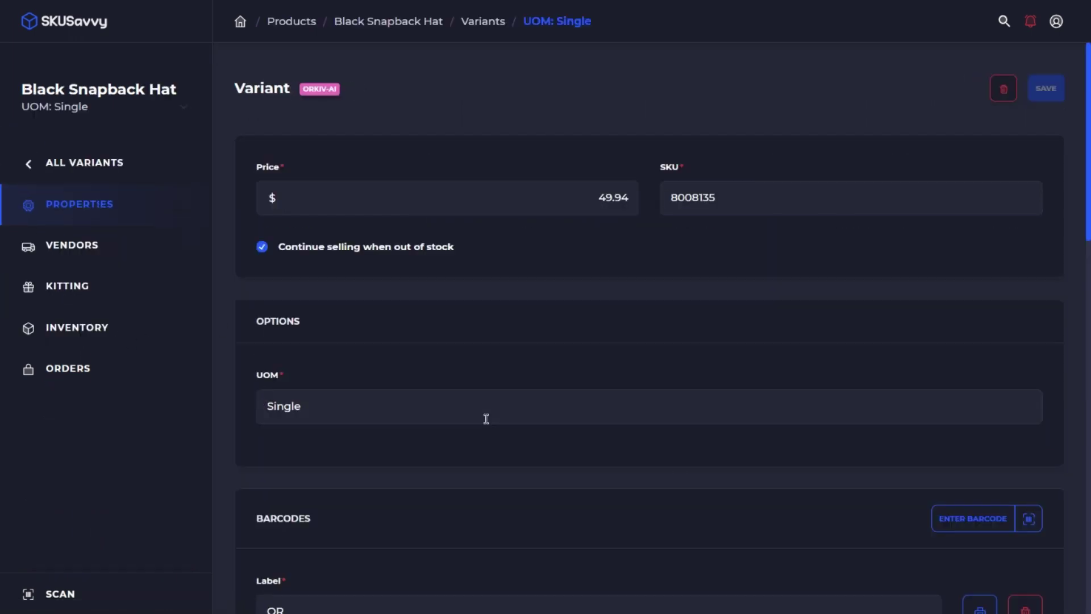
scroll(611, 370, down, 10)
scroll(584, 302, down, 5)
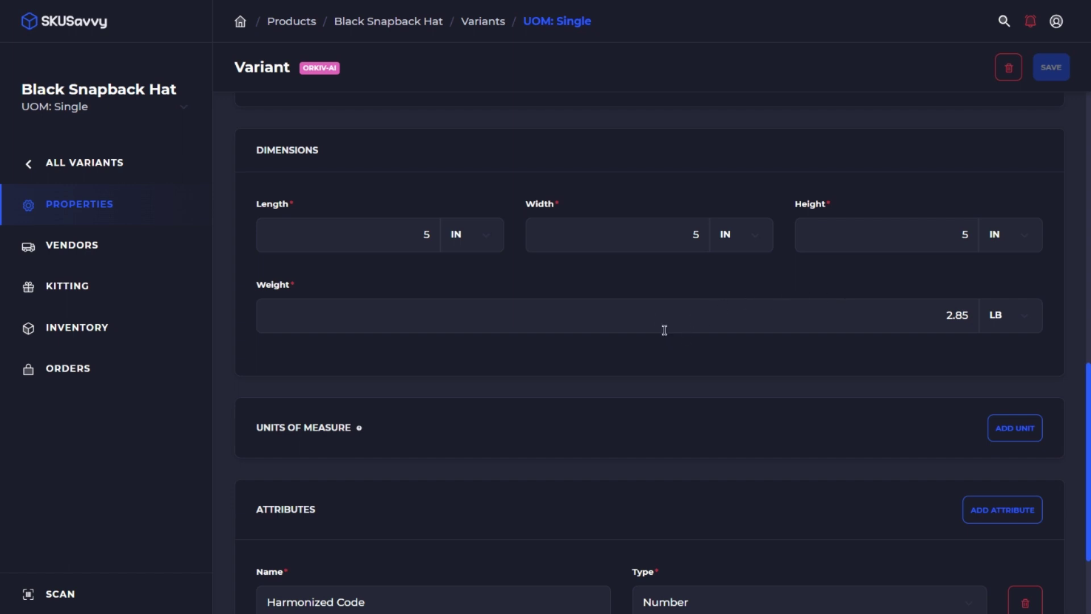
scroll(653, 377, down, 3)
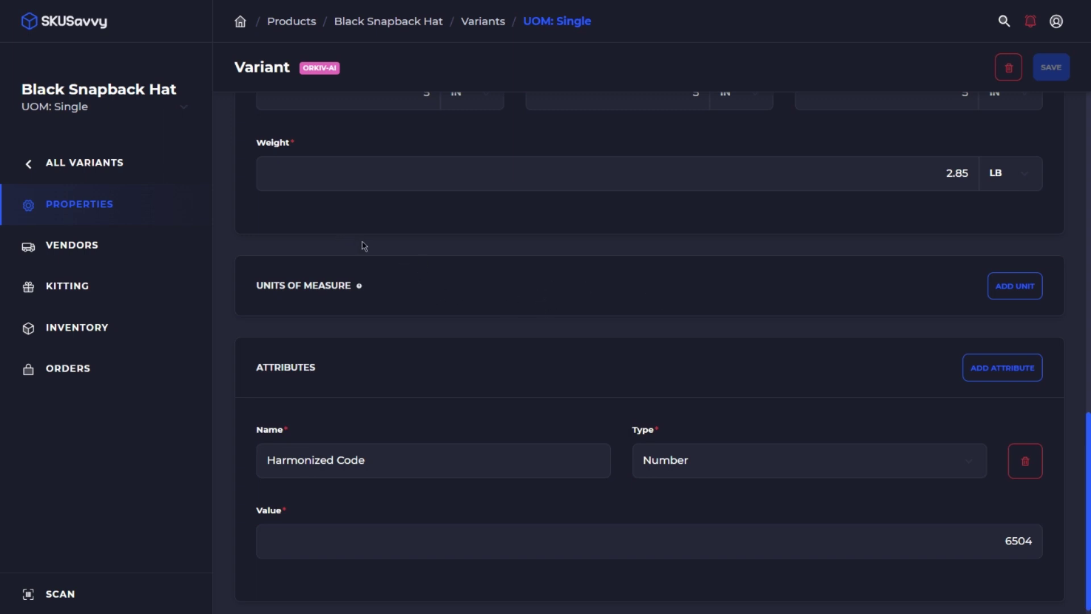
Search 'insu' and open the Insulated Water Bottle 24oz product.
key(ctrl+k)
text(insu)
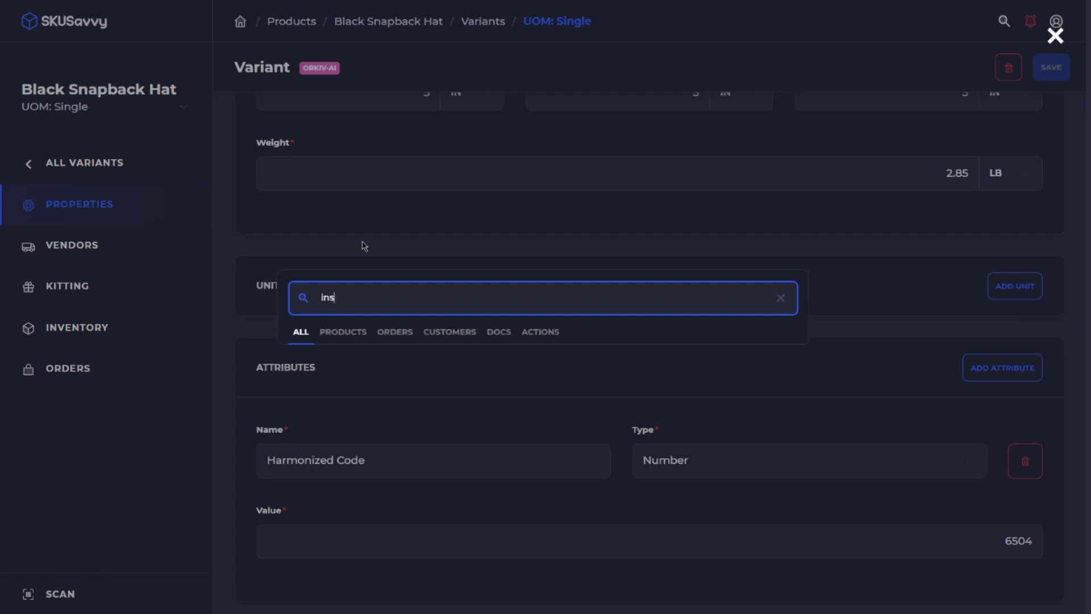
click(714, 361)
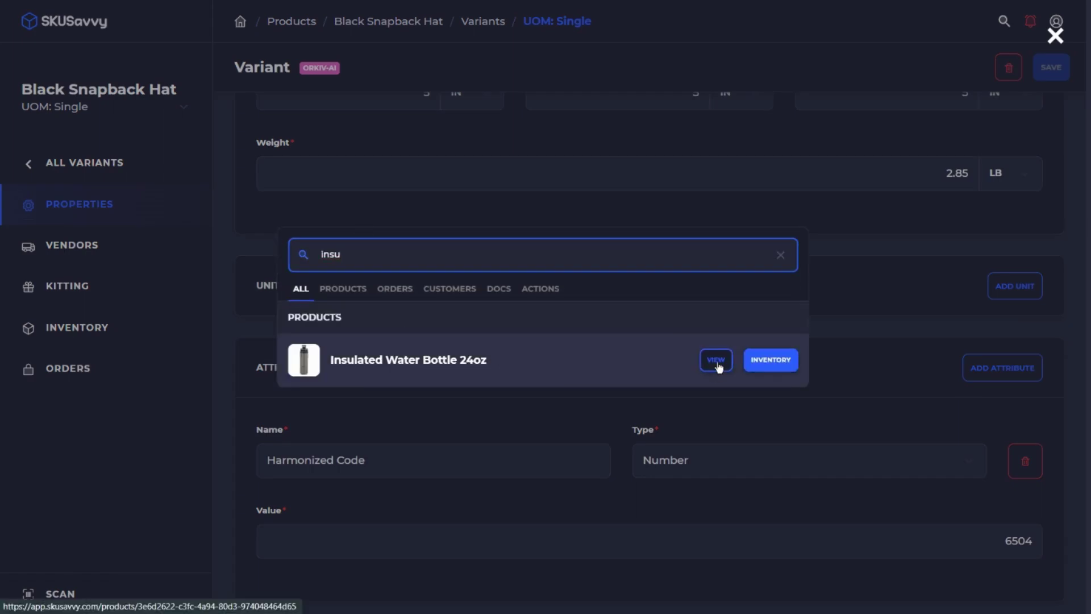
scroll(441, 389, down, 5)
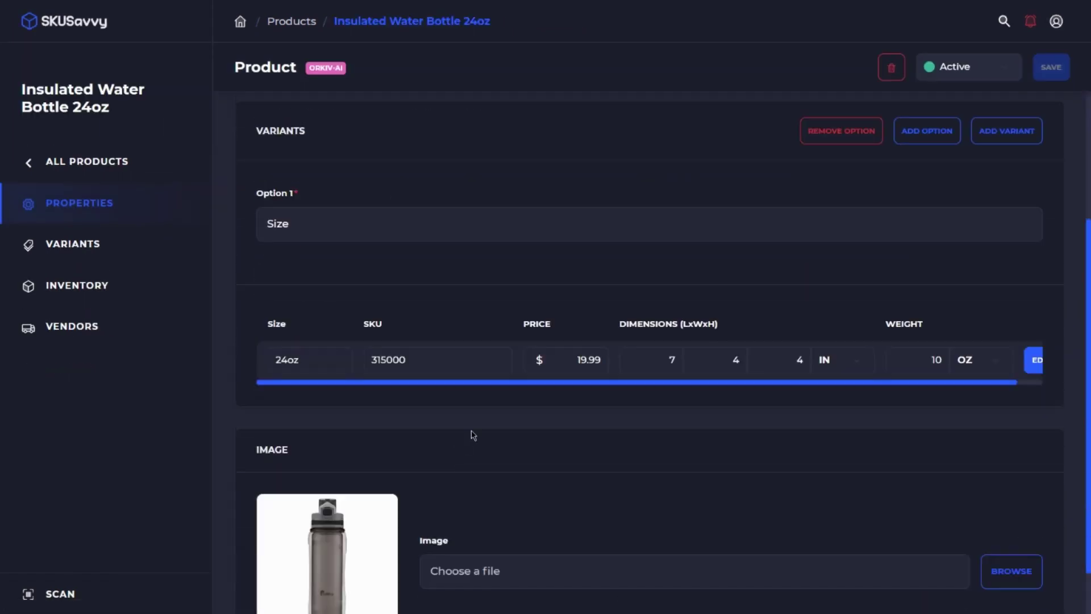
Open the 24oz variant and review its QR-labelled Case ×10 and Pallet ×1000 units.
click(132, 261)
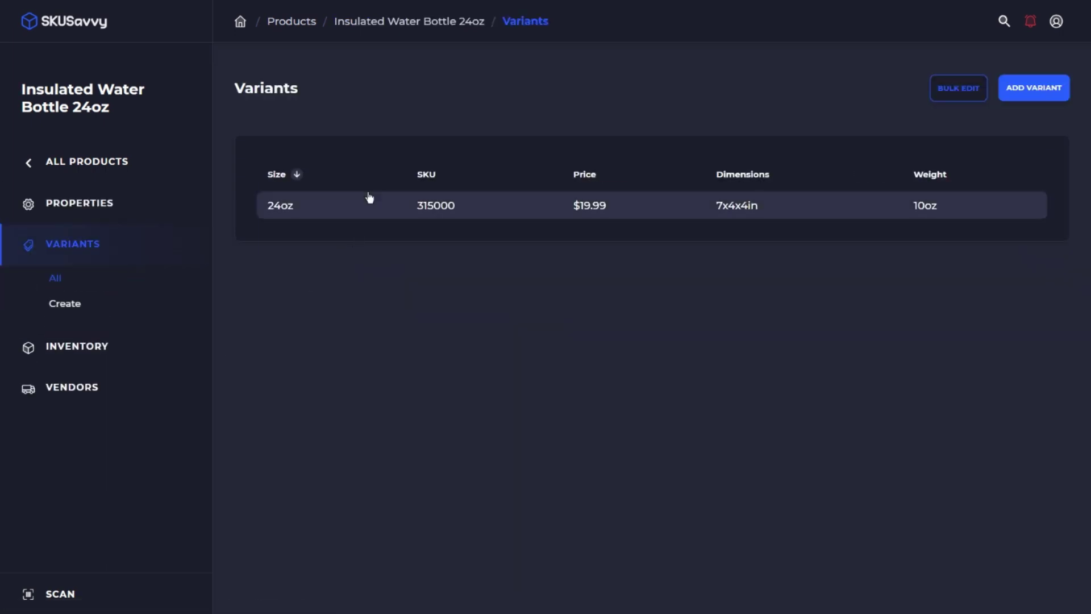
click(366, 203)
scroll(621, 355, down, 6)
scroll(869, 429, down, 10)
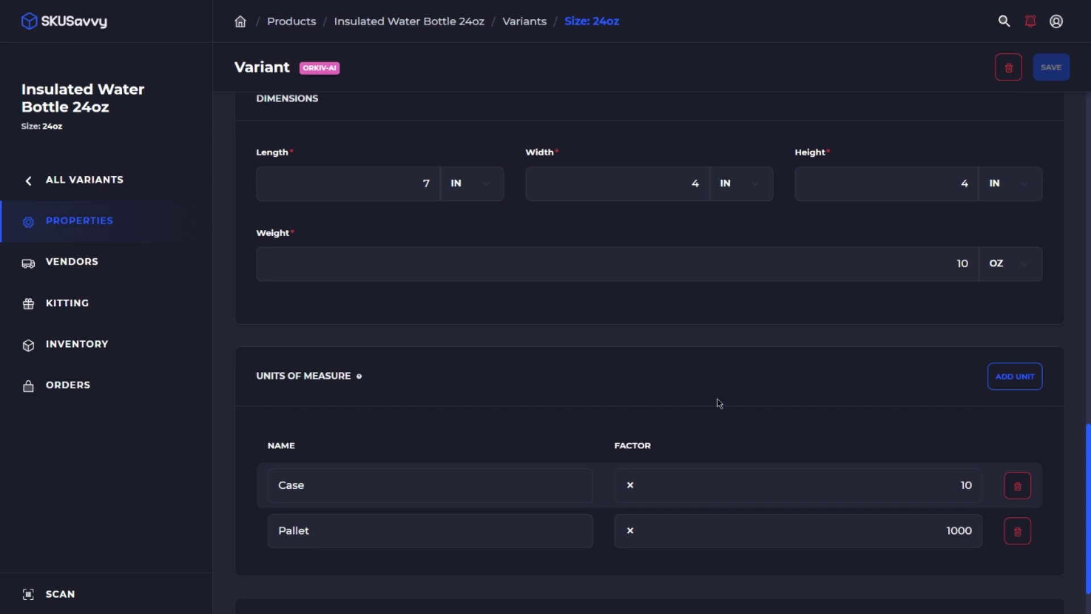
scroll(719, 403, up, 3)
scroll(718, 404, down, 3)
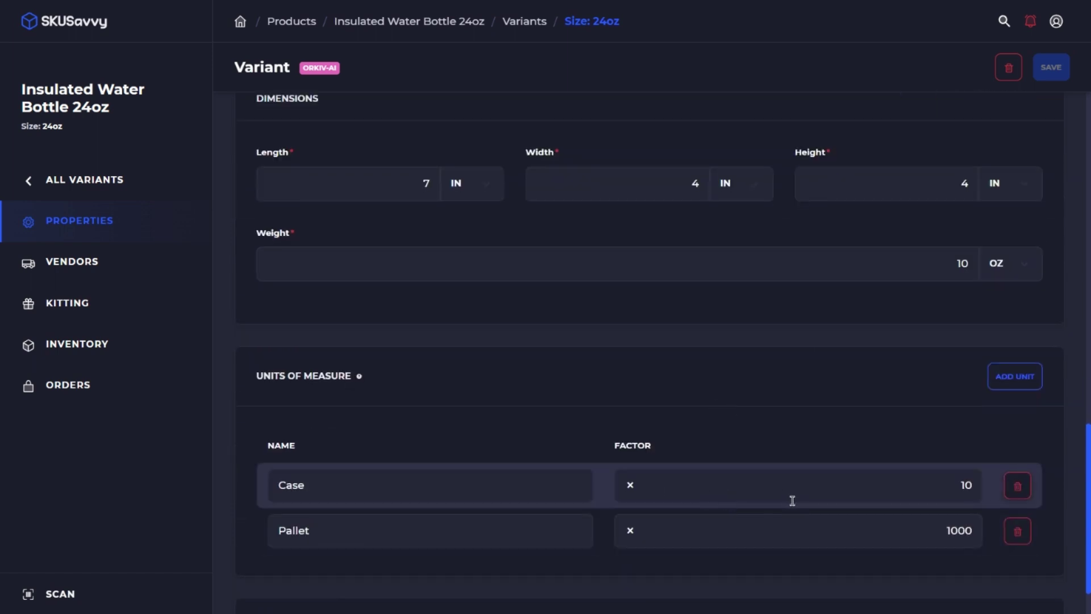
scroll(804, 466, up, 6)
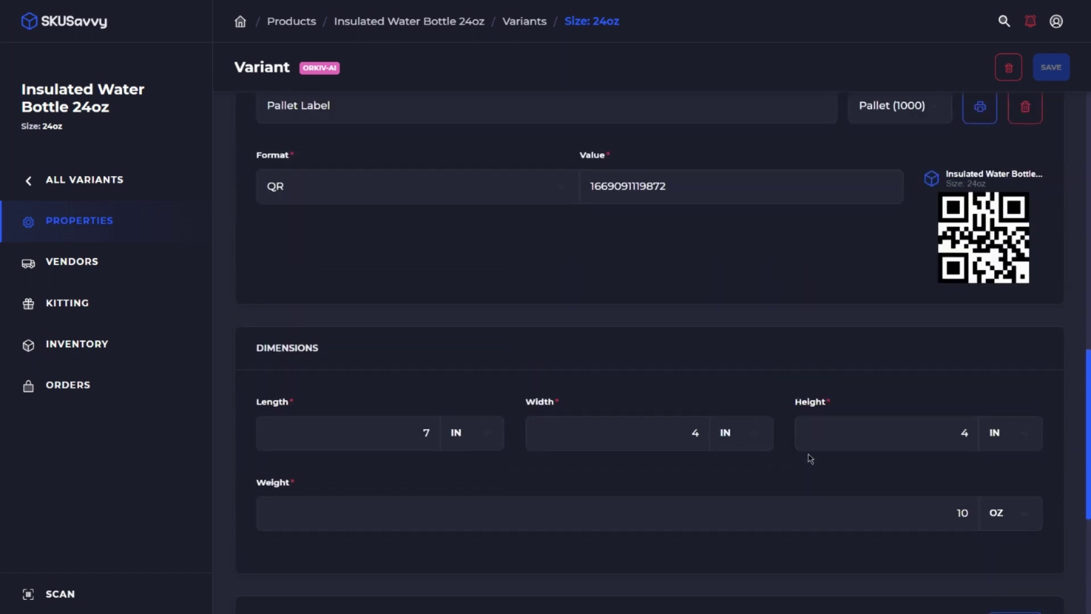
scroll(892, 404, up, 3)
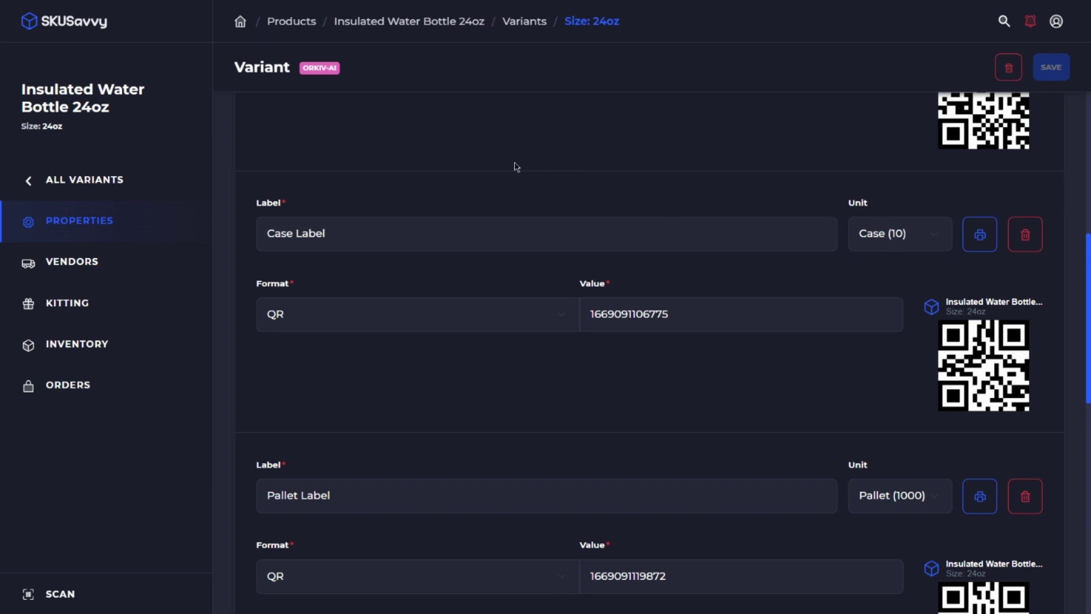
Show the 24oz bottle's vendors: Supplements Plus Pallet $5500 and case $55, both 72.5% margin.
click(135, 270)
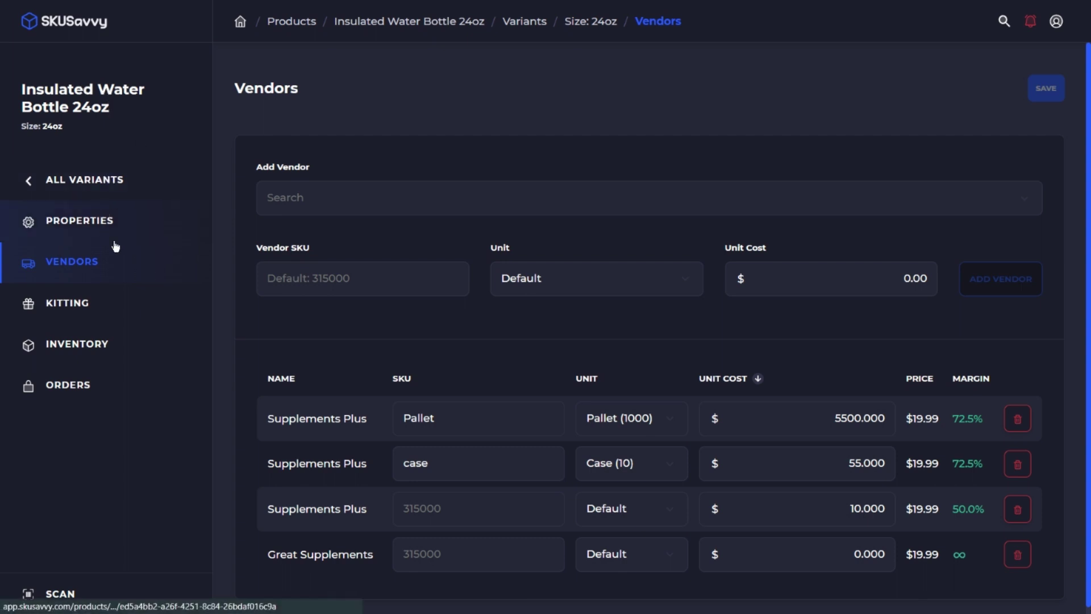
scroll(358, 406, down, 1)
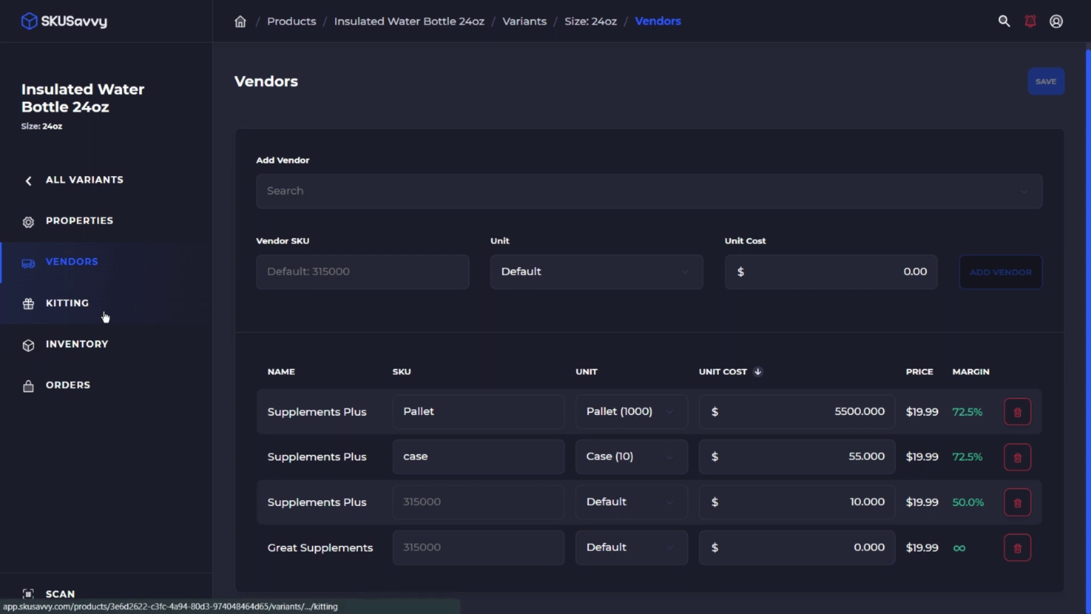
Find and open the Black Snapback Hat via global search for 'black snapb'.
key(ctrl+k)
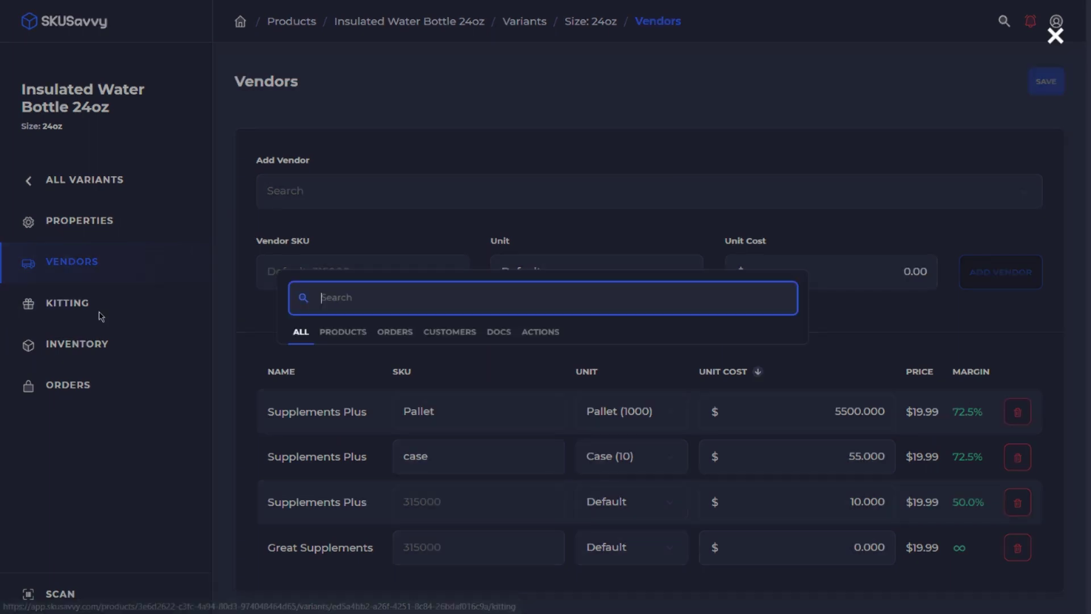
text(black sn)
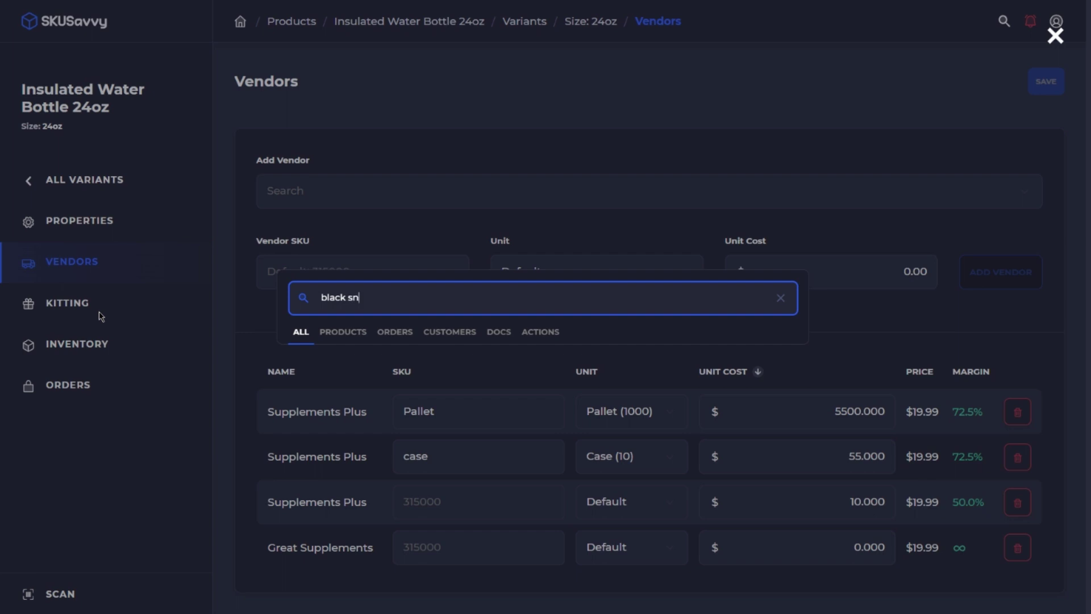
text(apb)
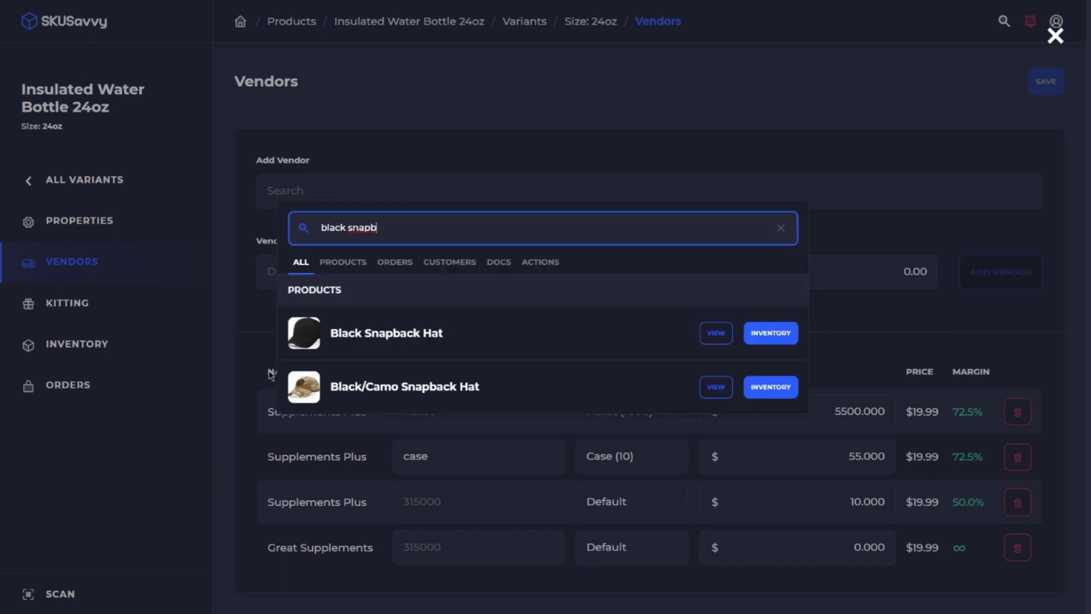
click(709, 335)
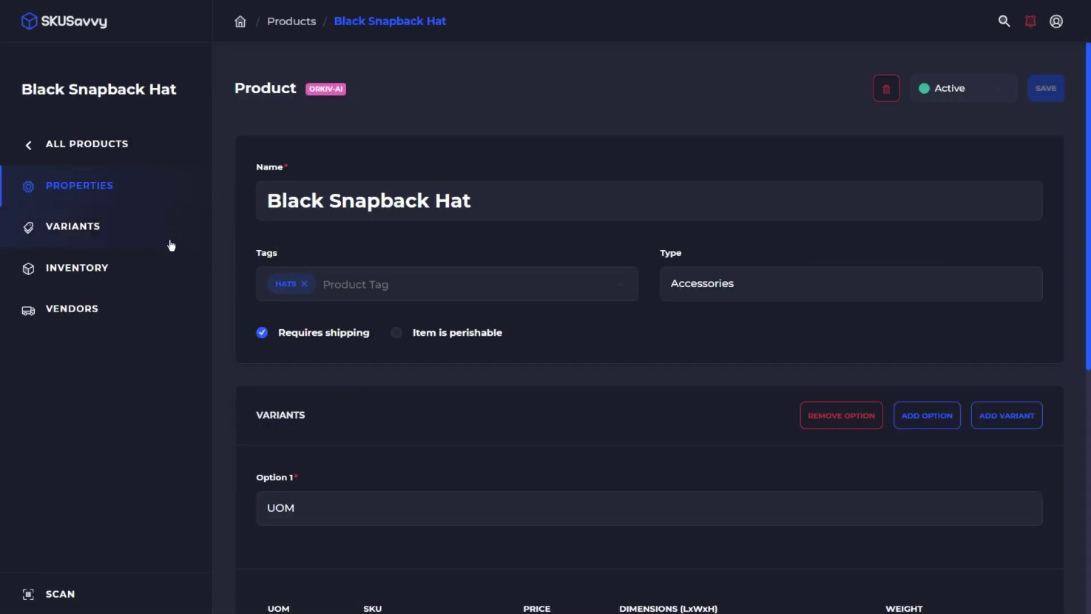
Check the Single variant's kitting, then view its inventory: 6,662 units, 108 committed across 77 orders.
click(136, 225)
click(244, 262)
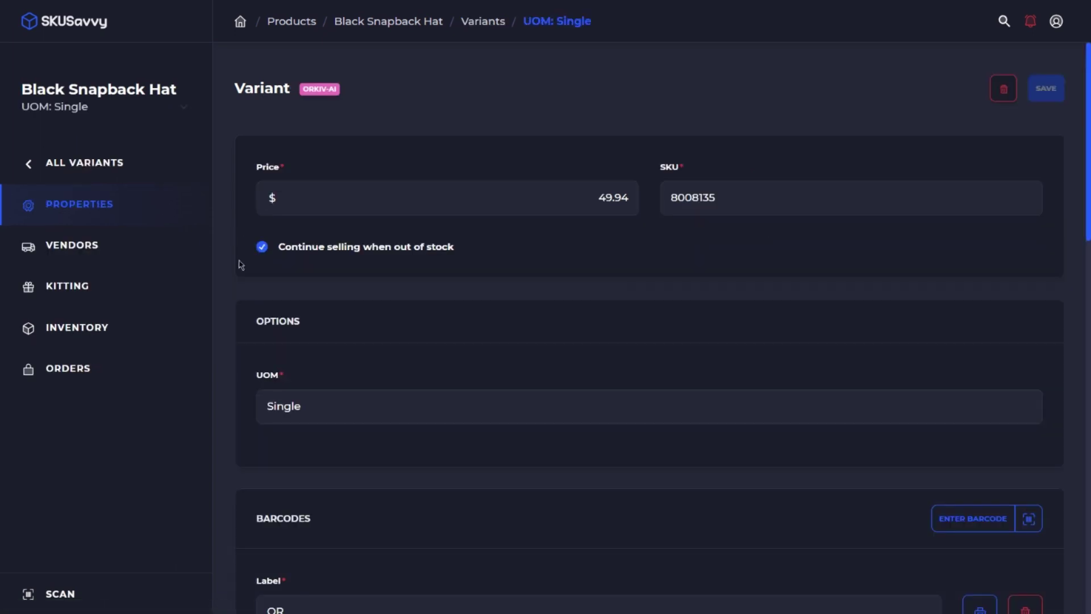
click(89, 305)
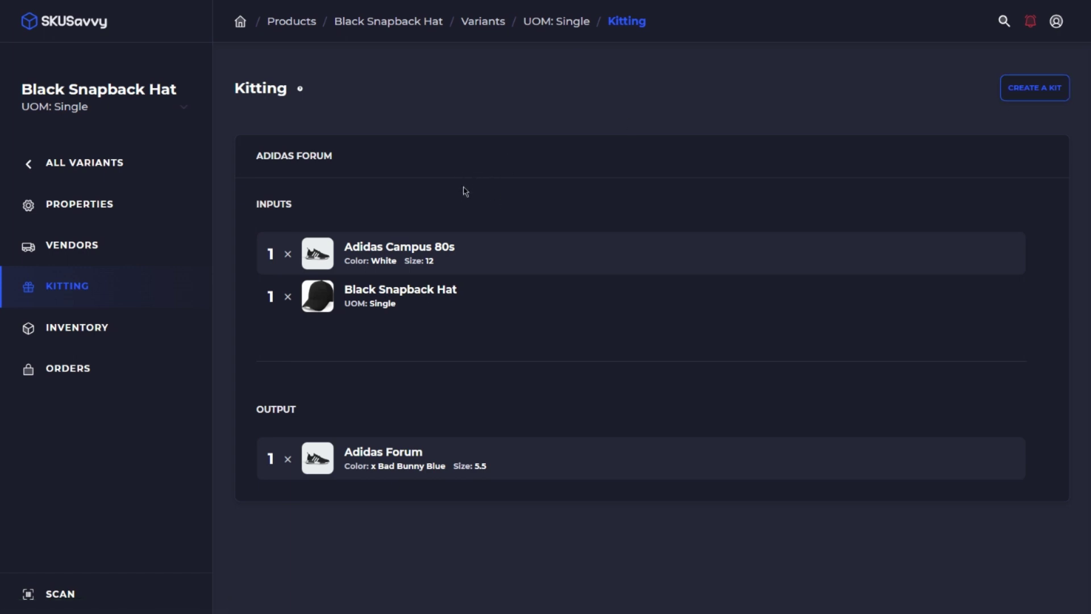
click(125, 325)
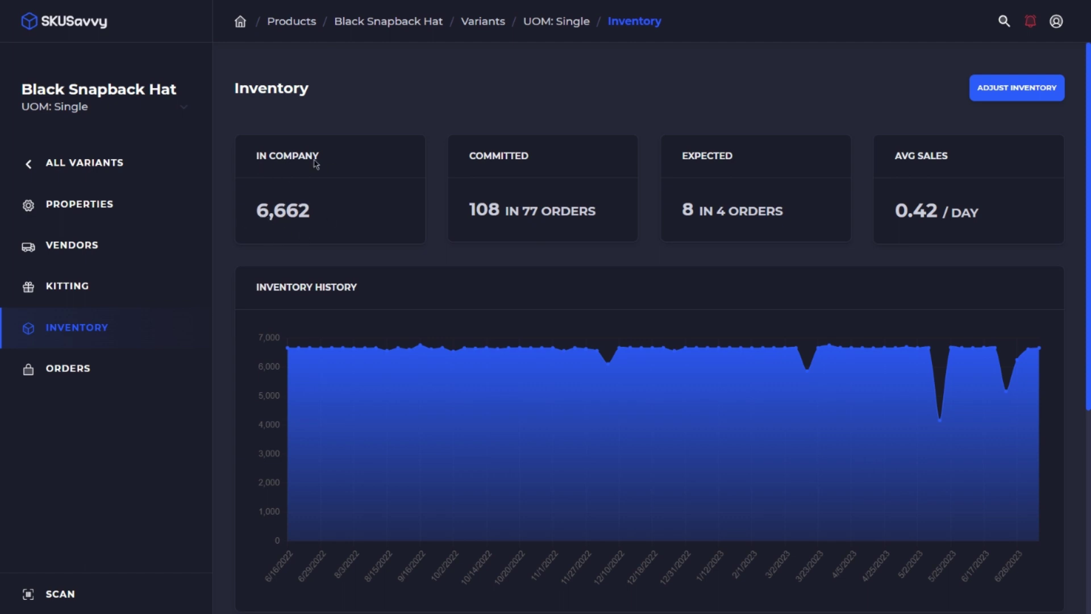
Review the 77 committed orders and the 4 expected orders for the Black Snapback Hat.
click(531, 212)
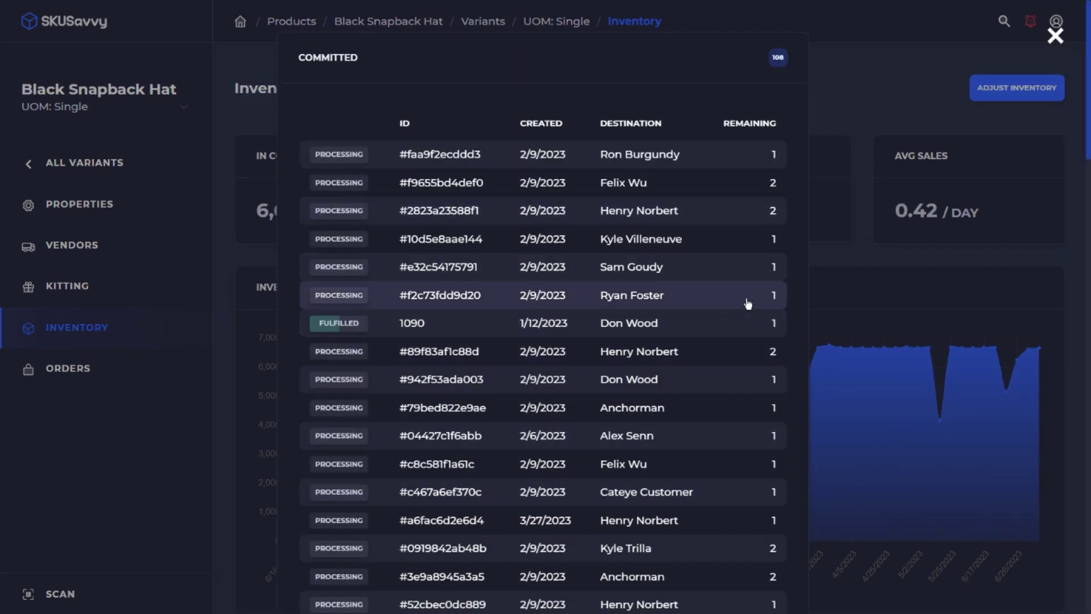
click(843, 283)
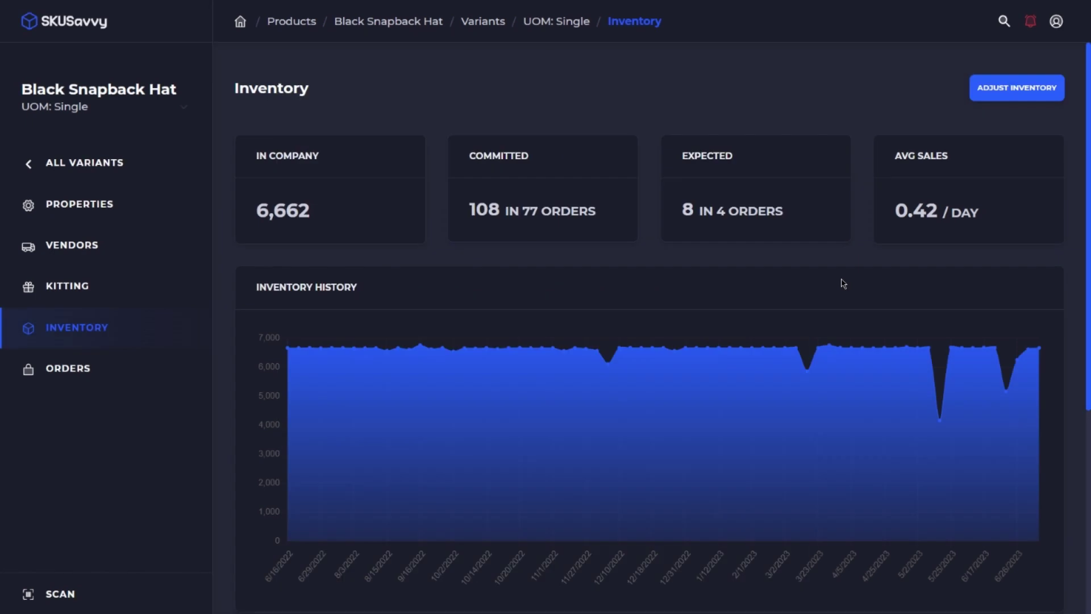
click(742, 213)
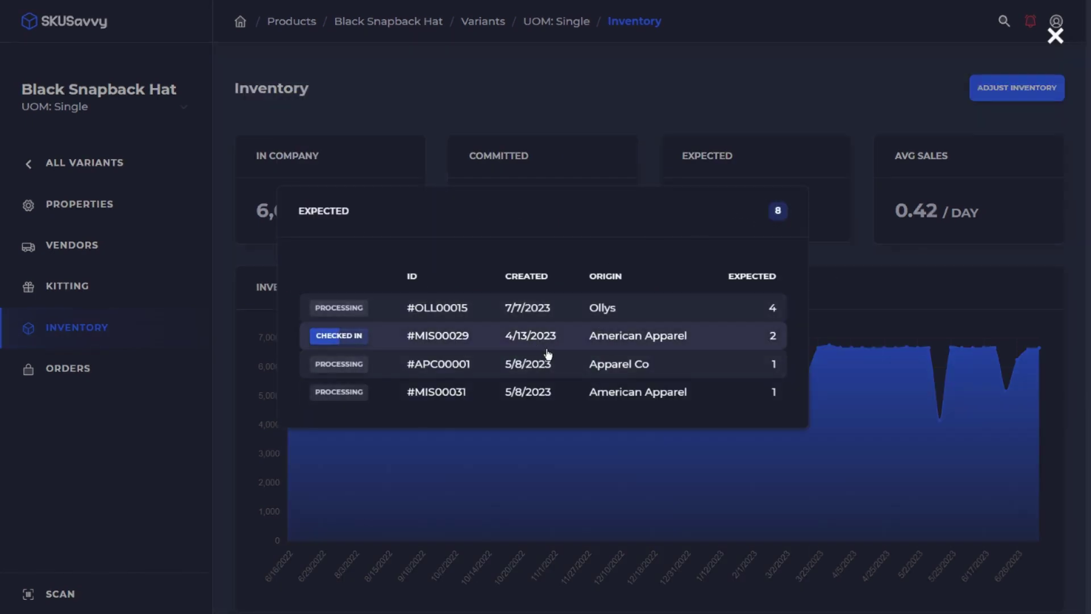
click(939, 219)
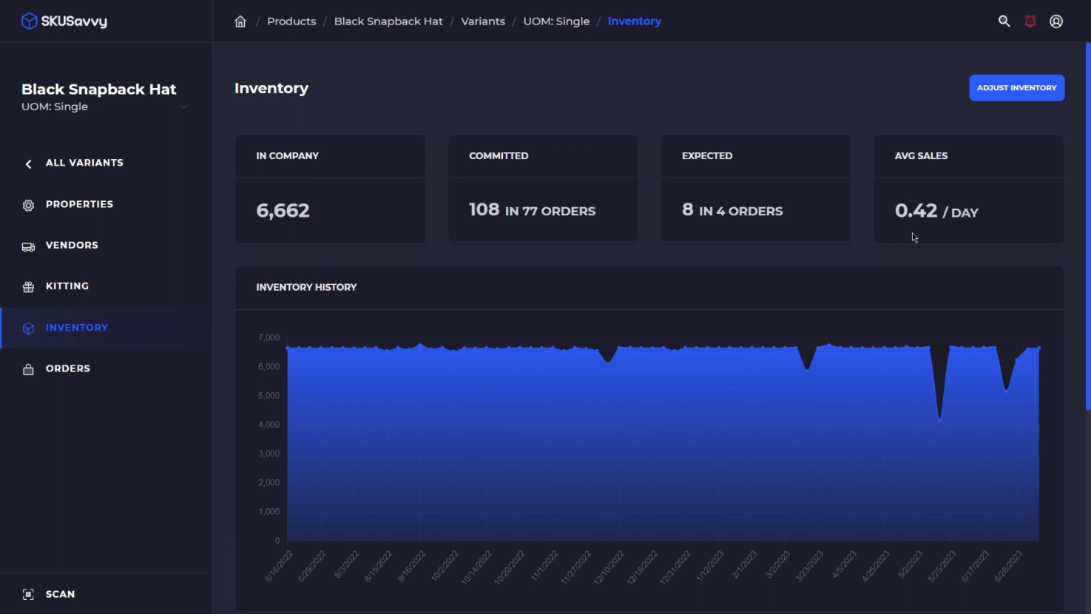
Expand Savvy Warehouse's bins and start a stock adjustment for V4 4511, S2 1542, S1 314.
scroll(801, 373, down, 3)
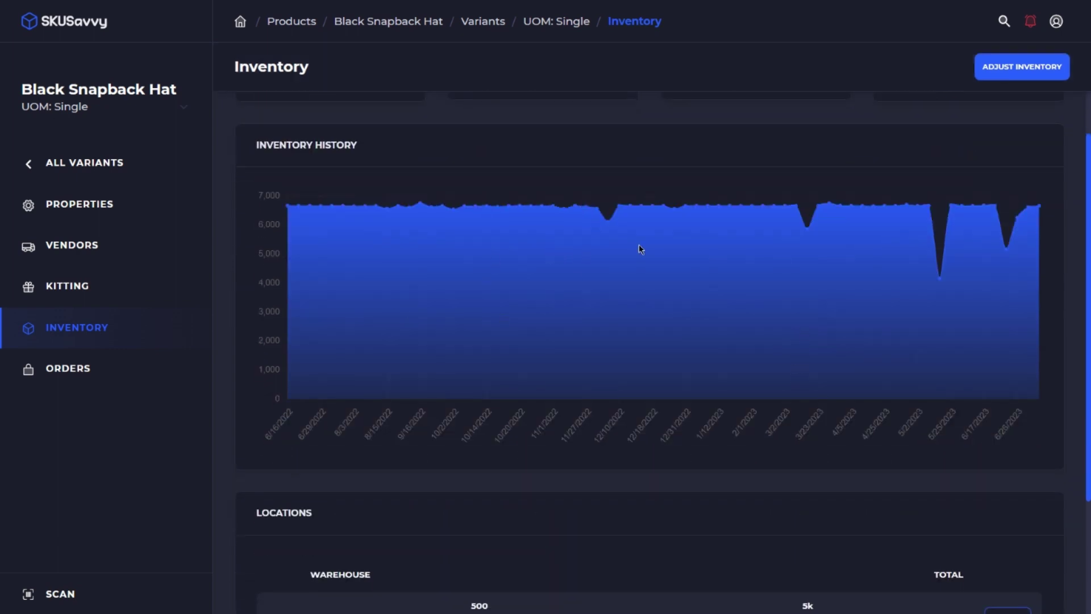
scroll(533, 278, down, 3)
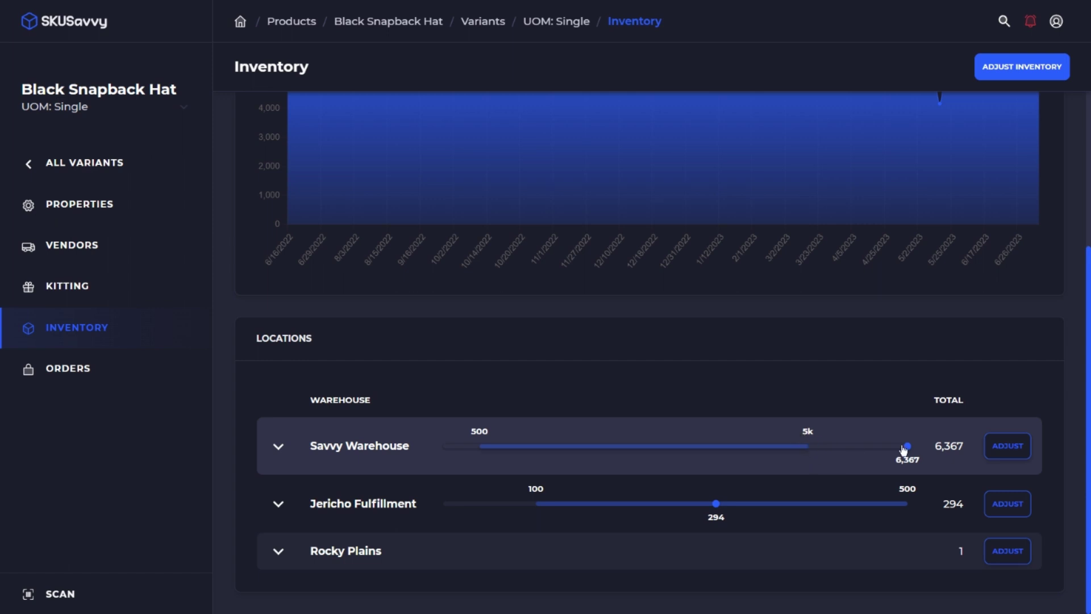
click(279, 446)
scroll(536, 485, down, 2)
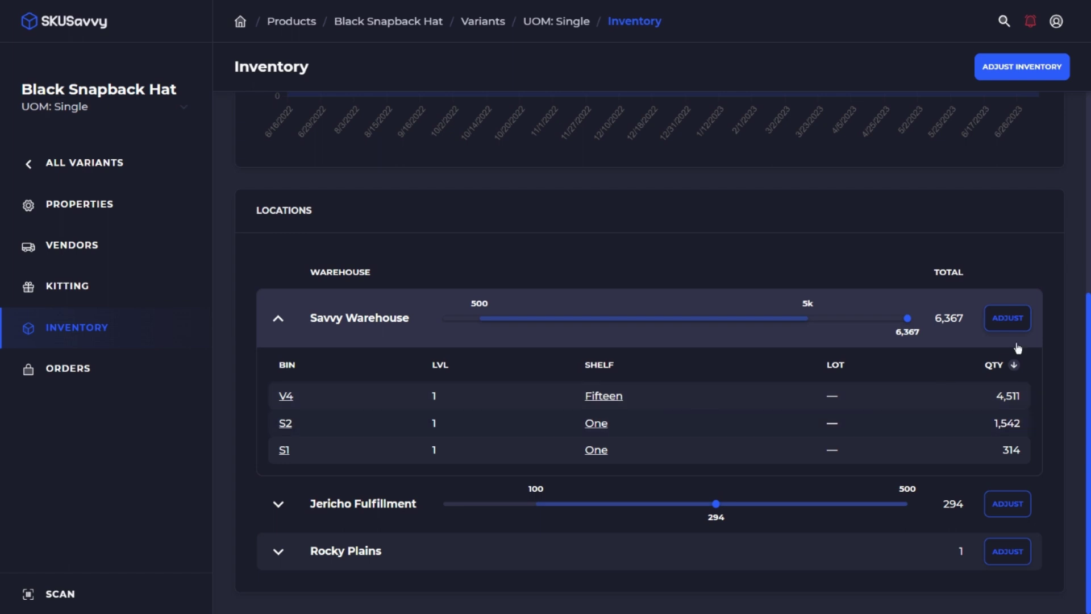
click(1015, 323)
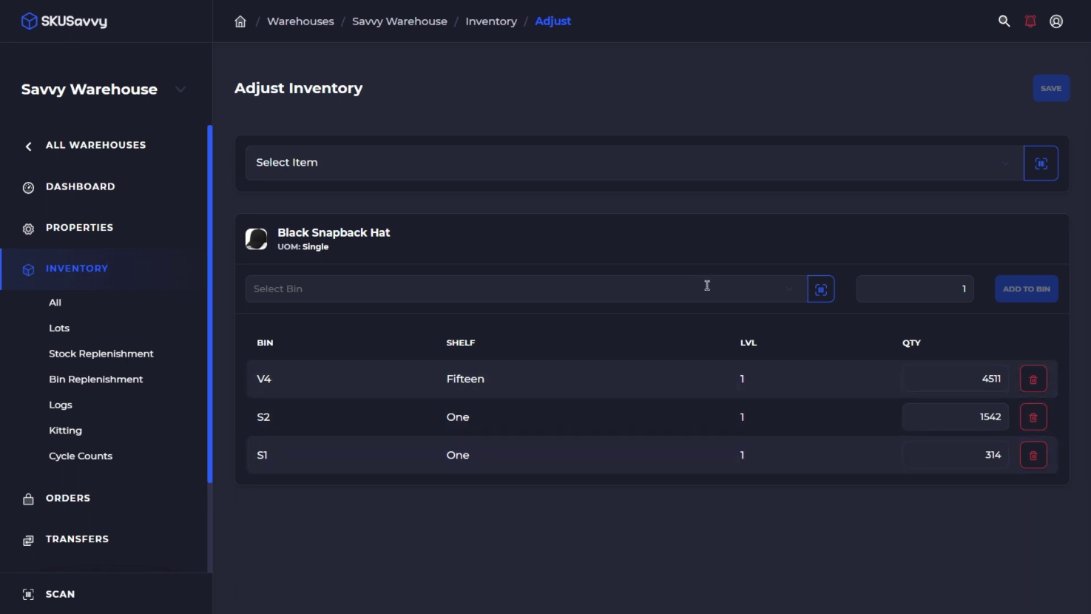
Go from the hat's Savvy Warehouse inventory page to the Single variant record priced $49.94, SKU 8008135.
click(322, 240)
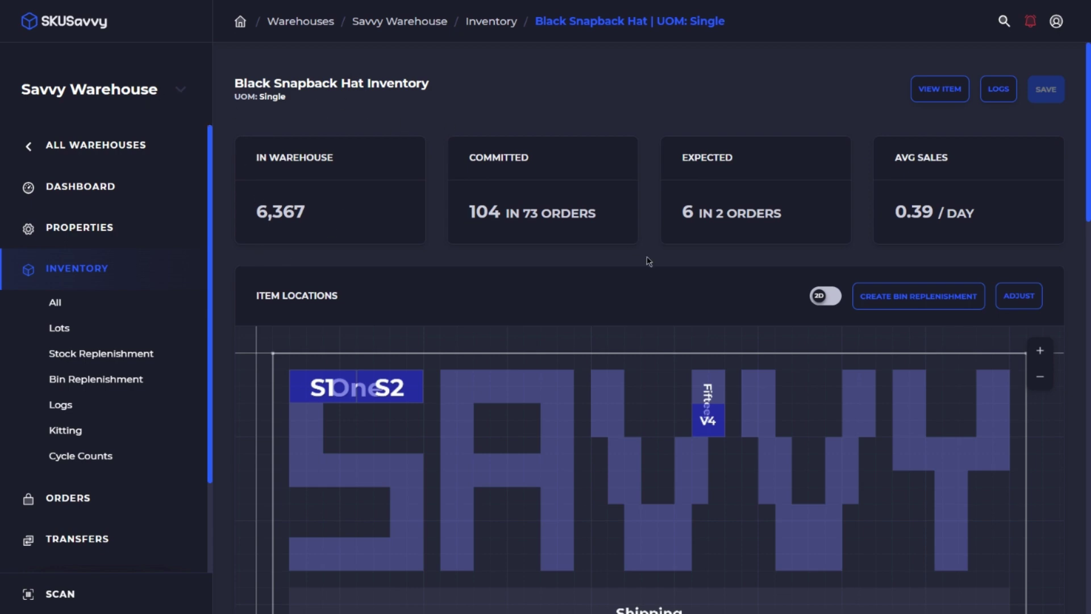
scroll(742, 341, down, 1)
scroll(744, 351, down, 12)
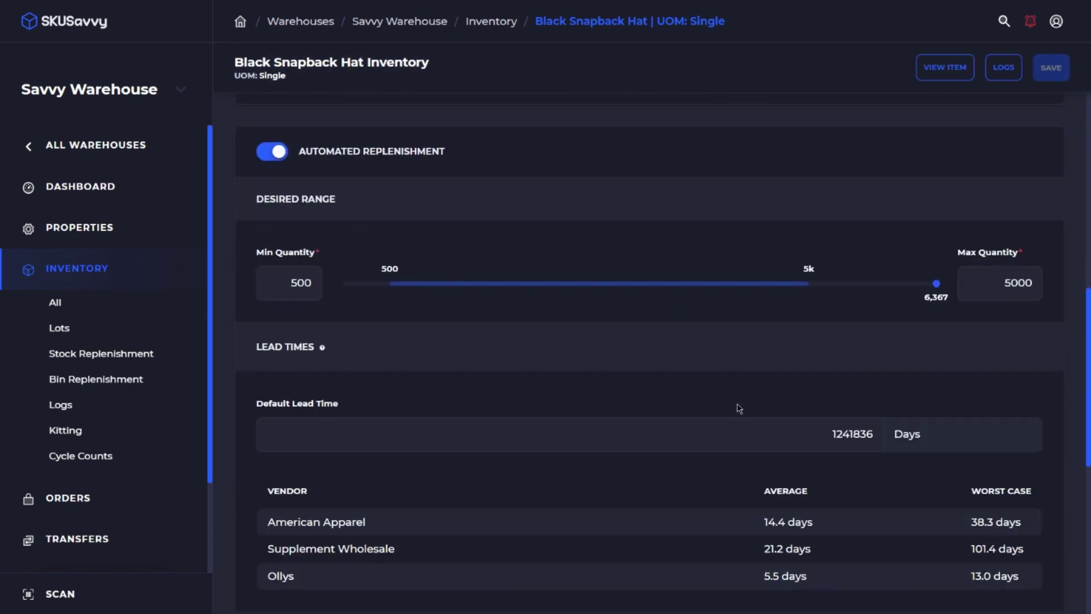
scroll(741, 409, up, 13)
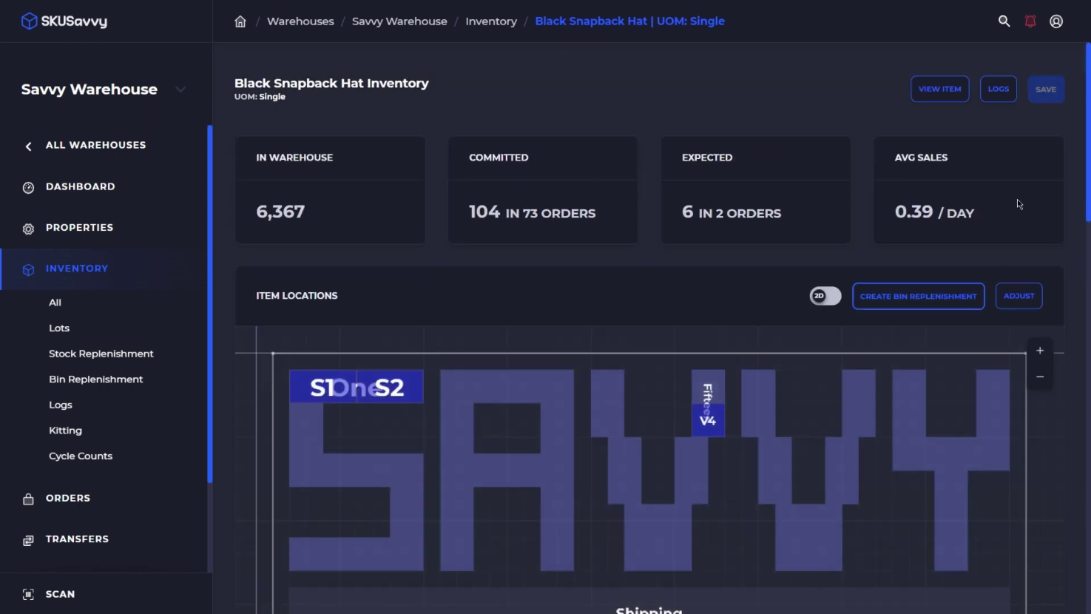
click(947, 92)
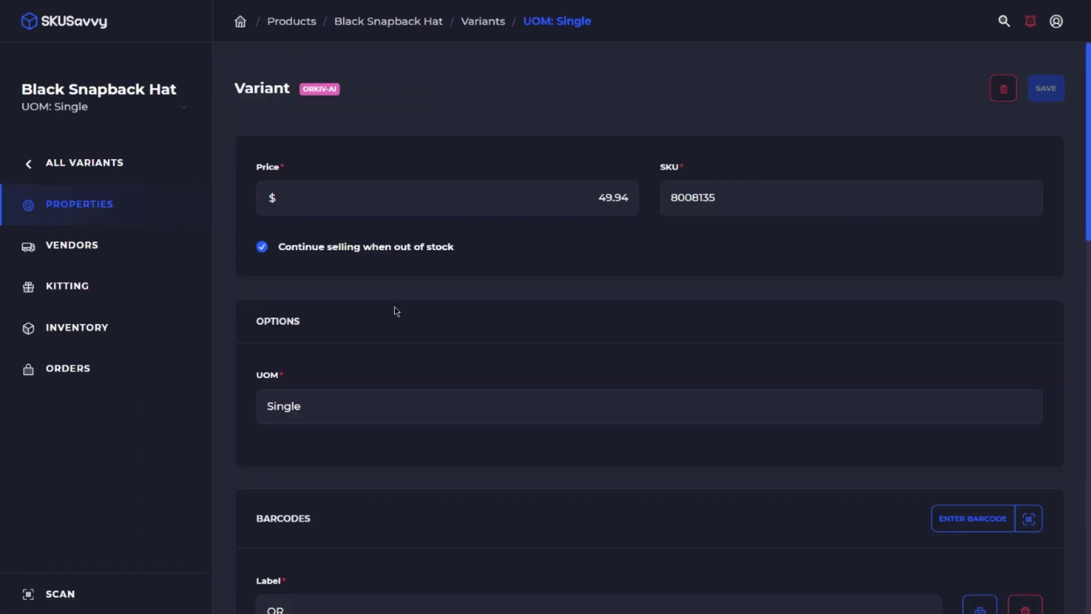
Check the Single hat variant's fulfilled and processing orders, then go to the all-products Product Variants list.
click(119, 374)
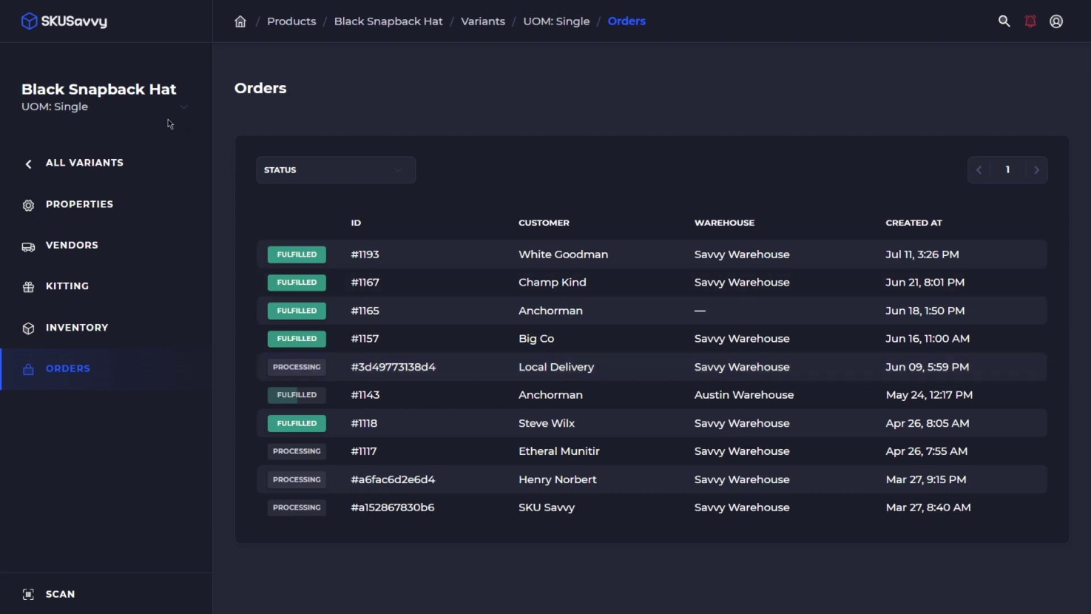
click(113, 168)
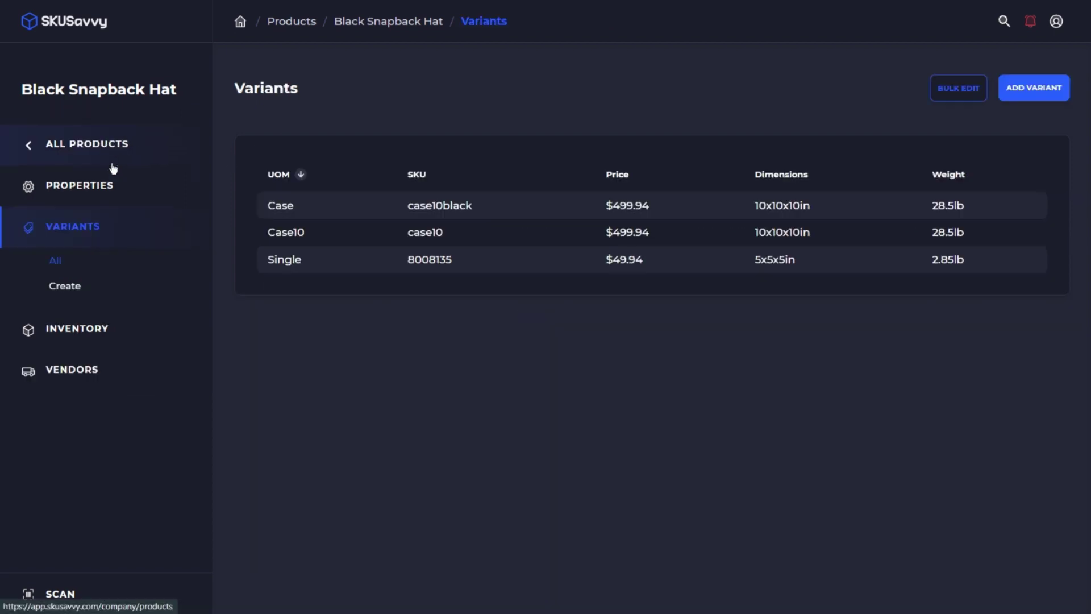
click(113, 167)
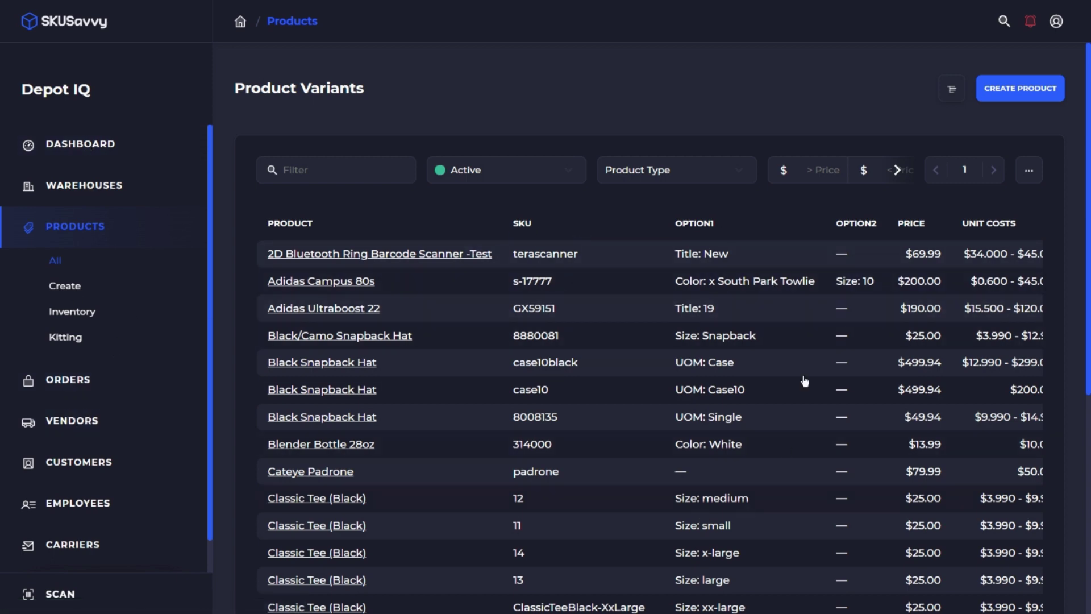
Preview grouped view with Black Snapback Hat expanded, then show QTY in the flat list (317, 0, 6,662).
click(951, 91)
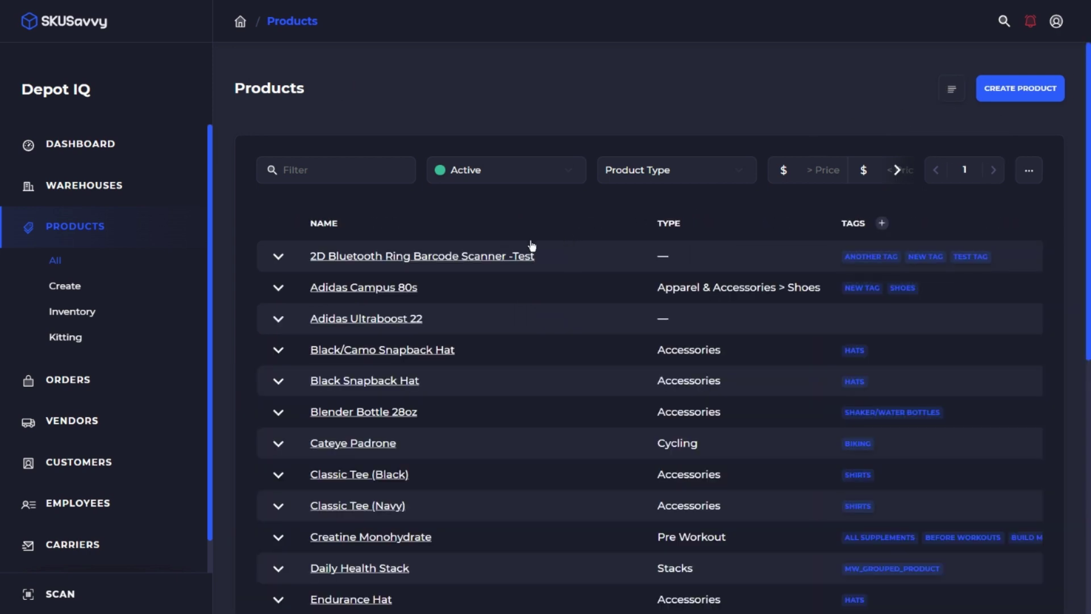
click(278, 382)
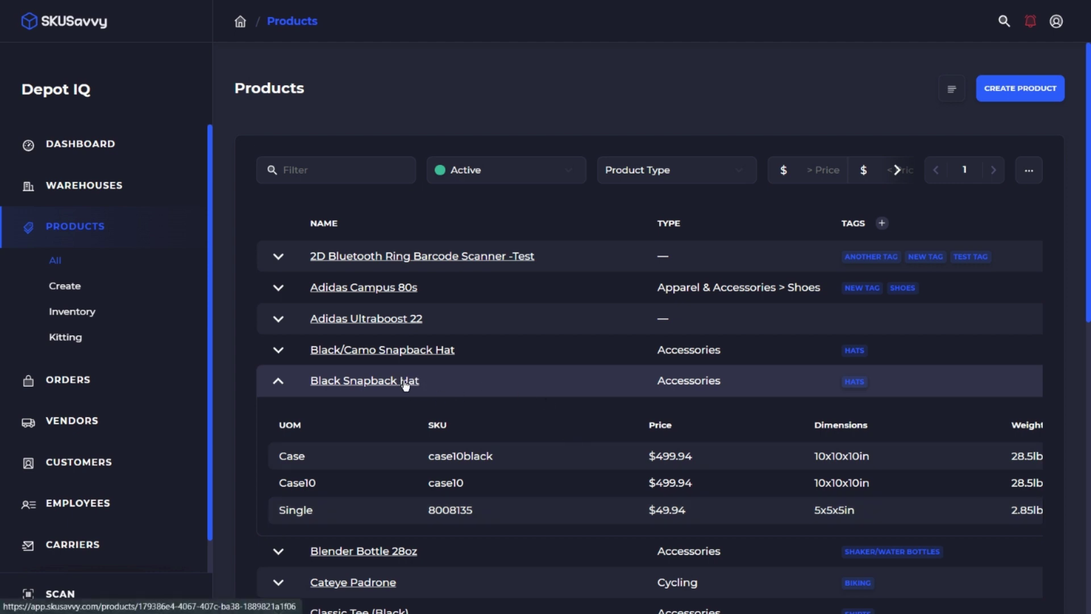
click(950, 89)
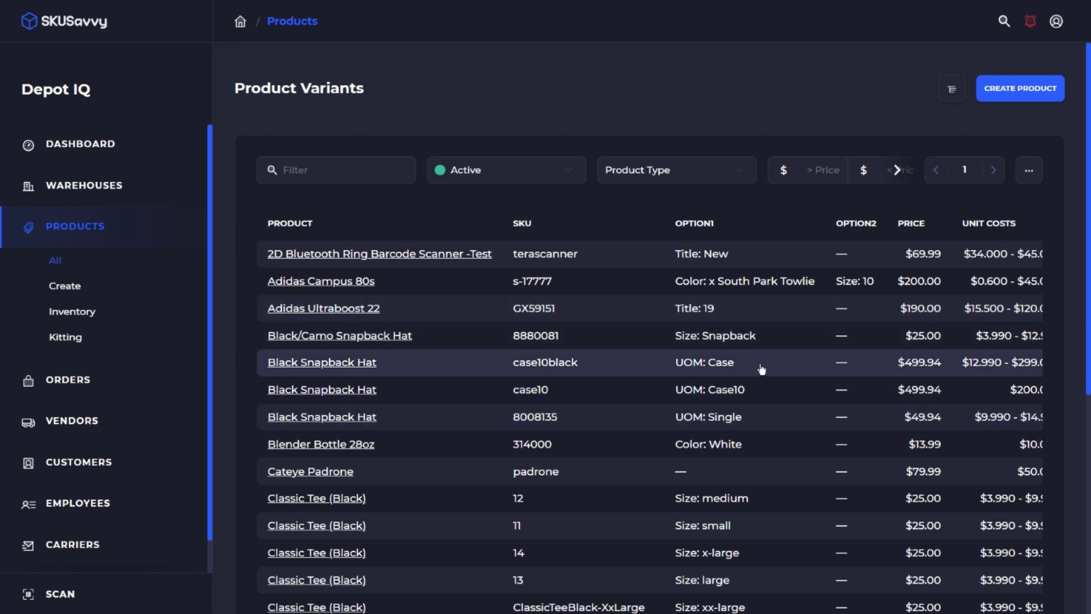
scroll(763, 369, right, 2)
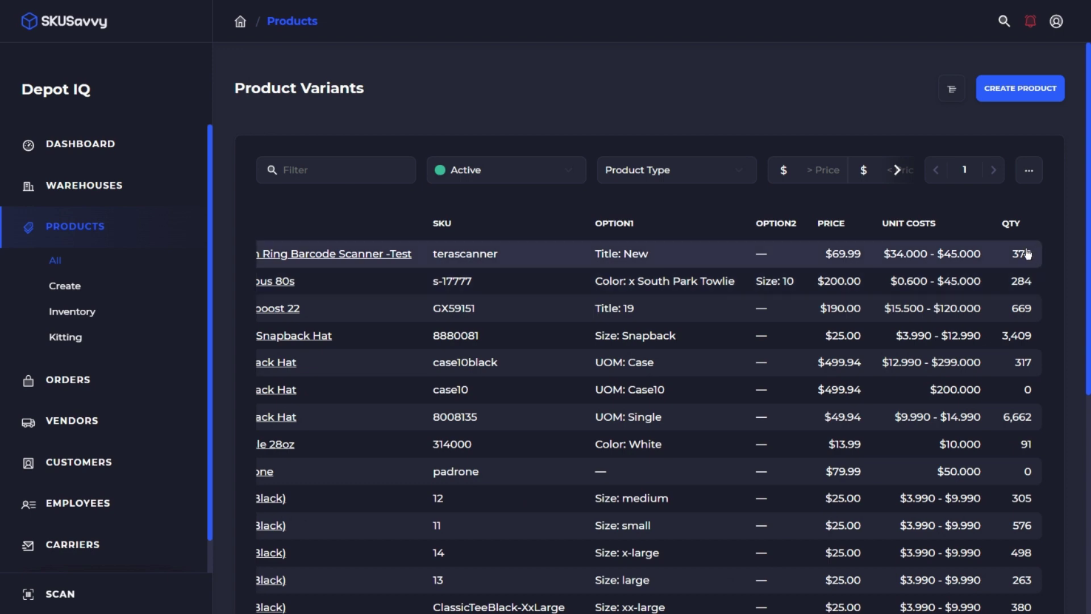
Check the column and filter options, then sort the variant list by QTY and then by SKU.
click(1028, 170)
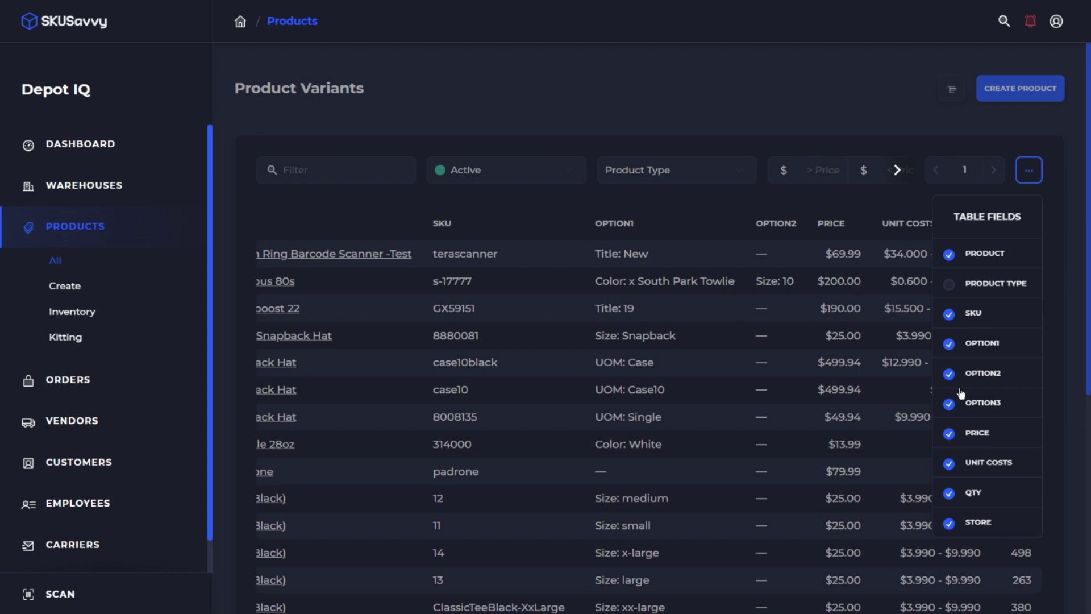
click(898, 170)
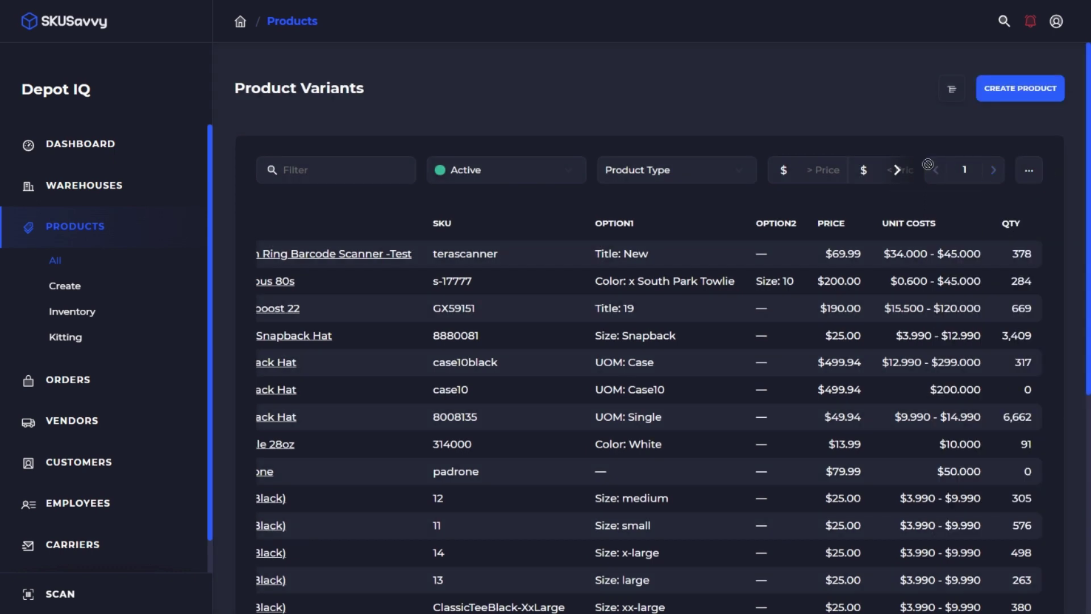
click(898, 170)
click(898, 170)
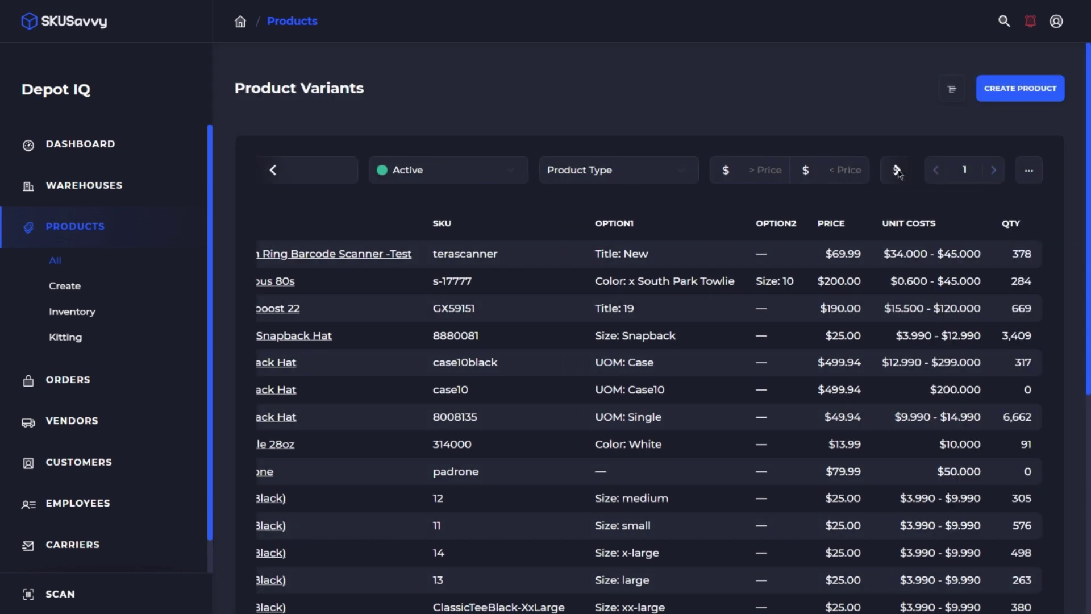
click(1013, 227)
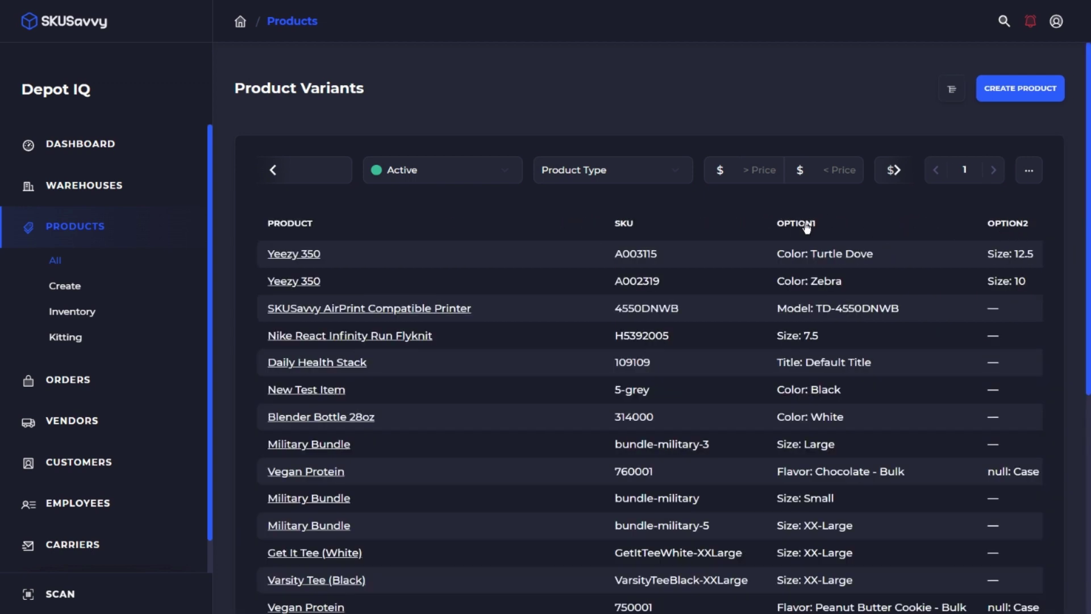
click(620, 225)
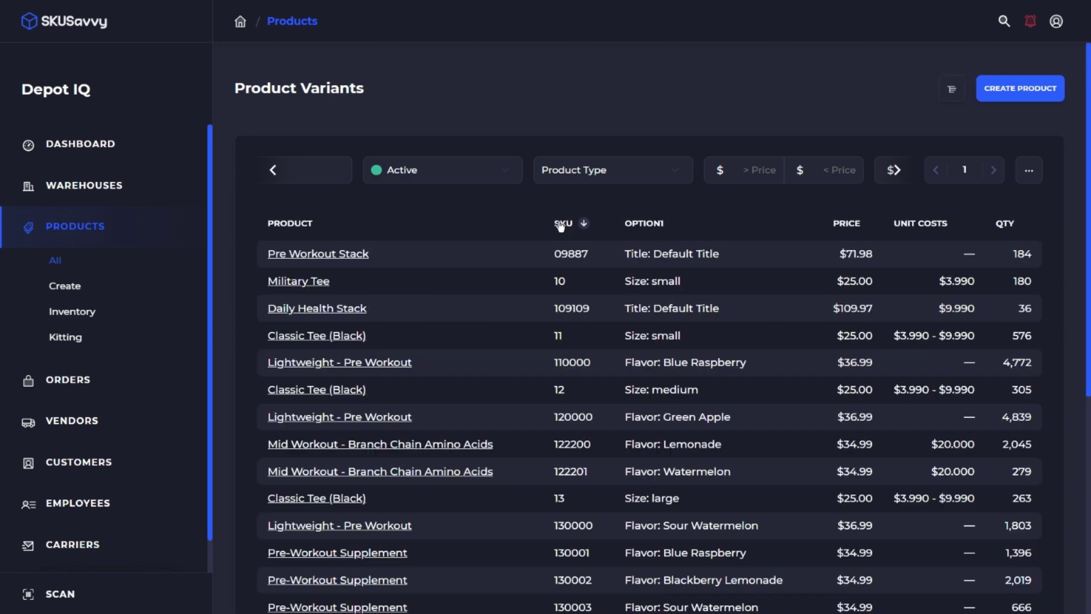
Scroll the filter bar to reveal the cost and product tag filters.
click(904, 173)
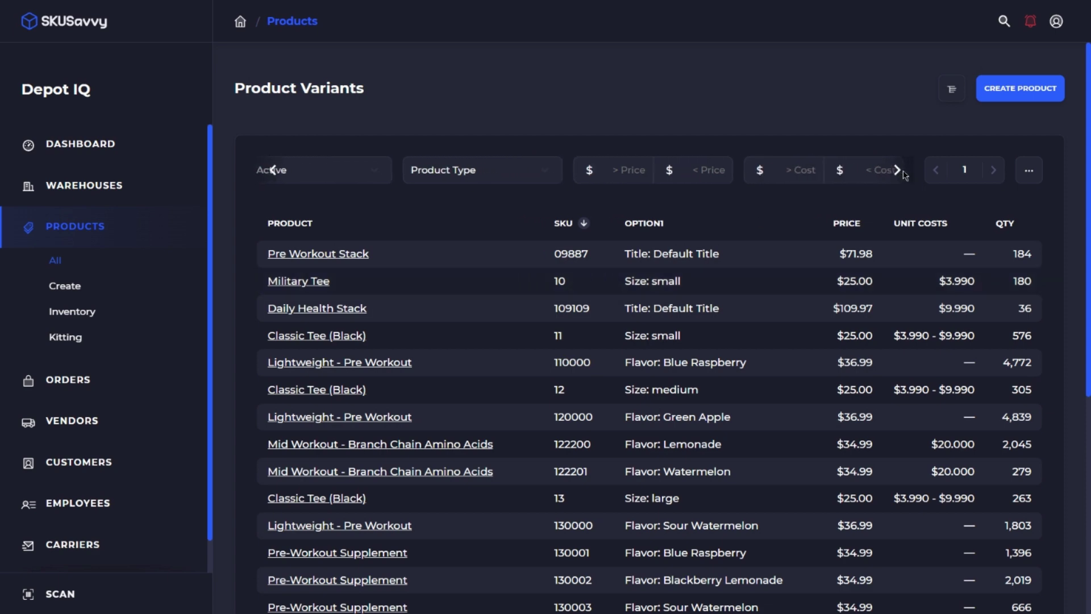
drag(904, 172, 904, 173)
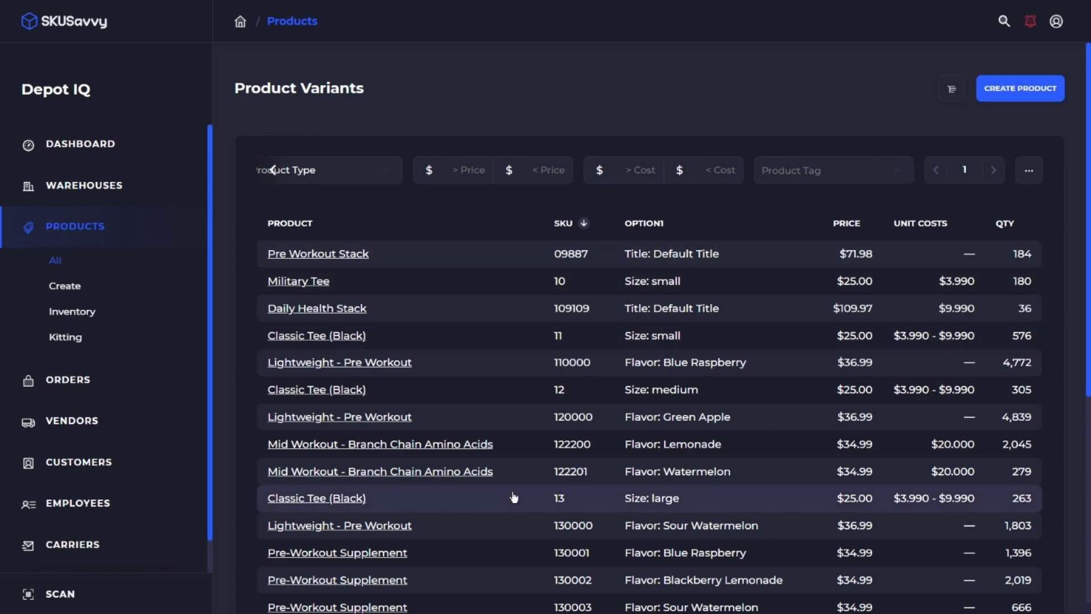
scroll(514, 497, down, 3)
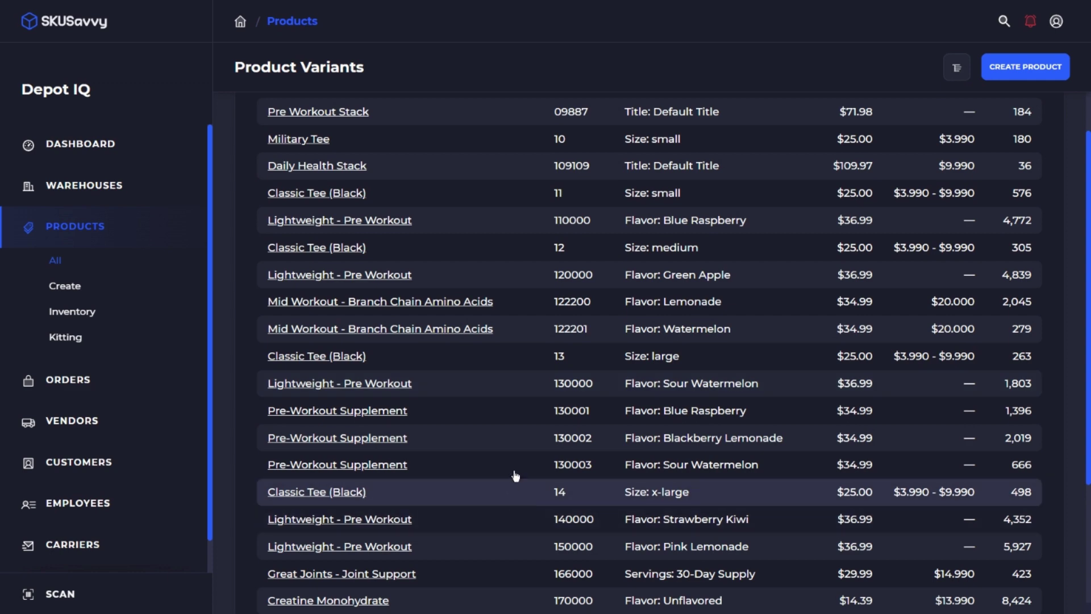
Open the Classic Tee (Black) x-large variant (SKU 14) and jump to its Shopify variant page.
click(517, 492)
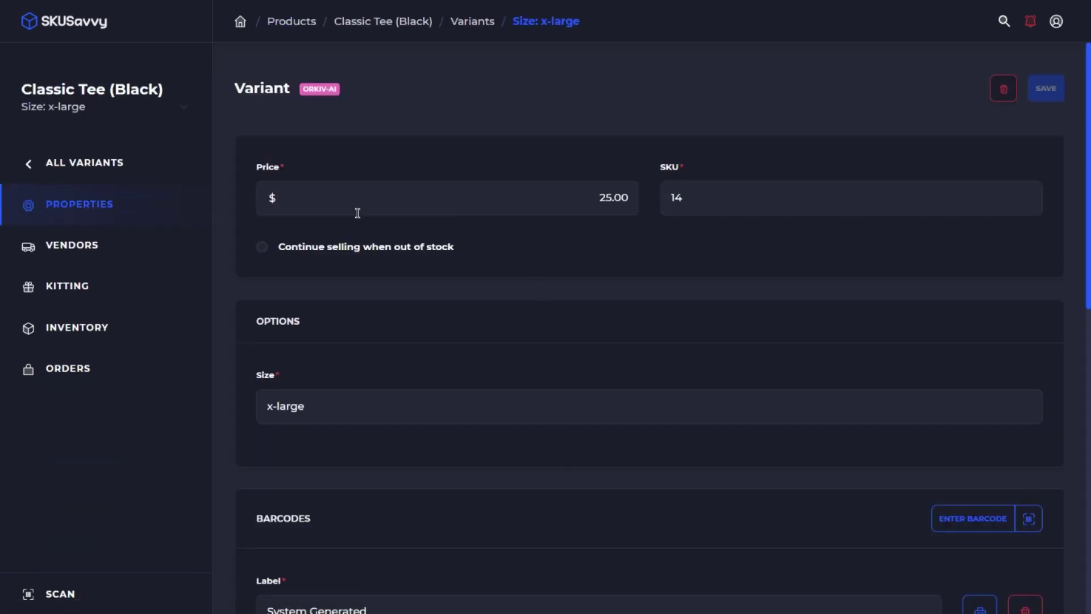
click(328, 93)
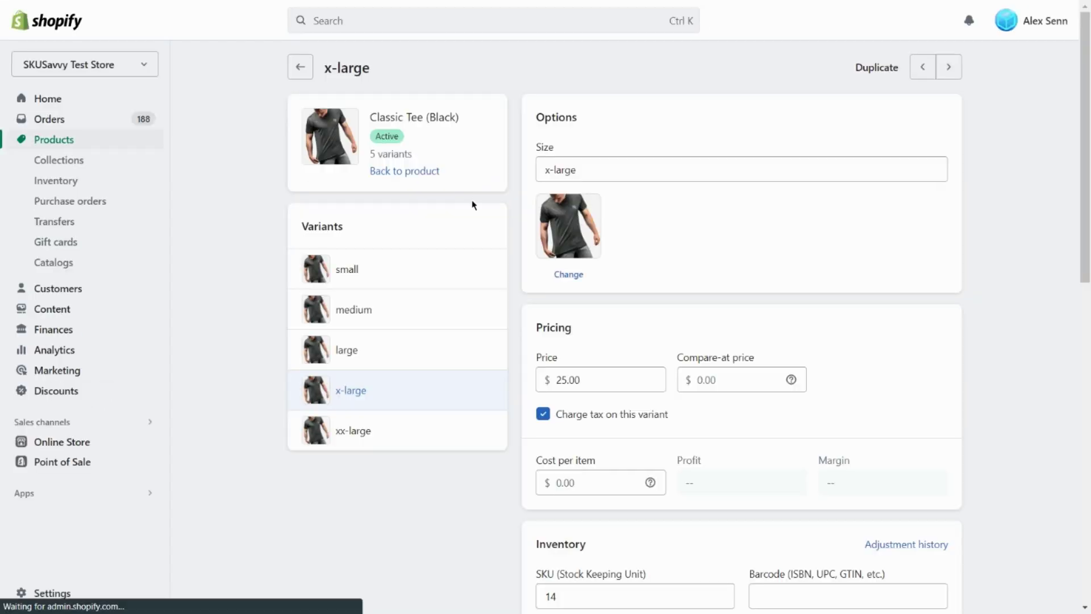
Check the x-large tee's Shopify inventory quantities per location, totalling 498 on hand.
scroll(680, 316, down, 5)
scroll(688, 327, down, 4)
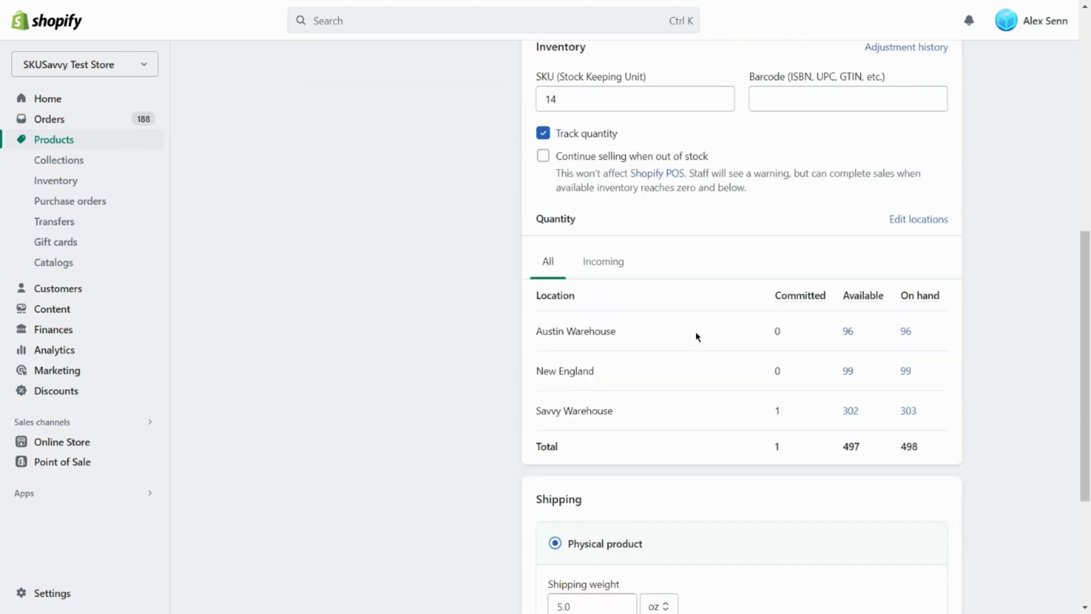
scroll(710, 288, up, 4)
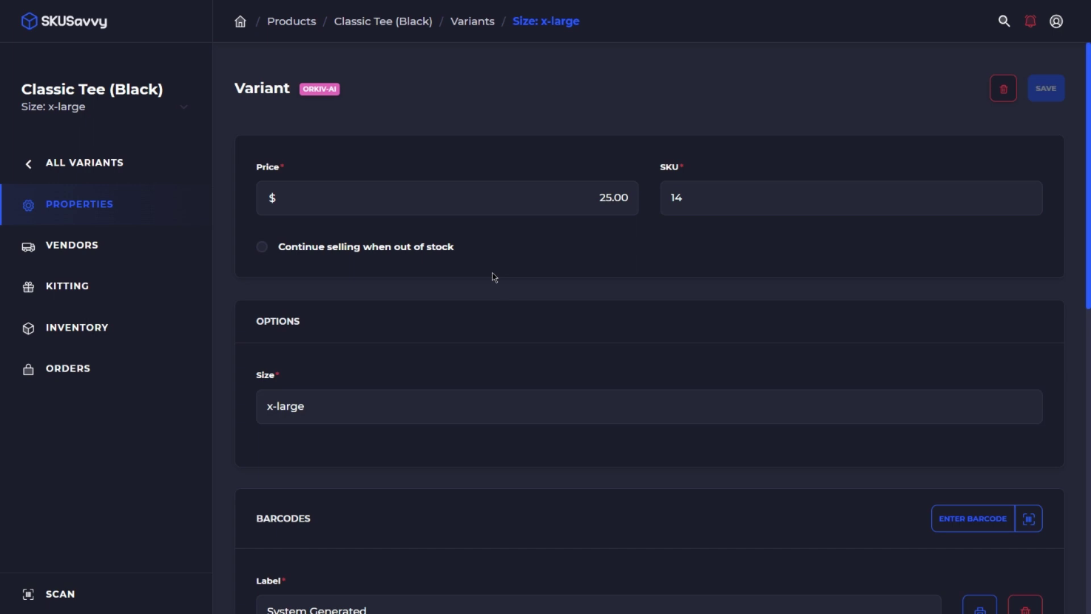
Look at the x-large tee's vendors, then list its fulfilled and processing orders.
click(147, 245)
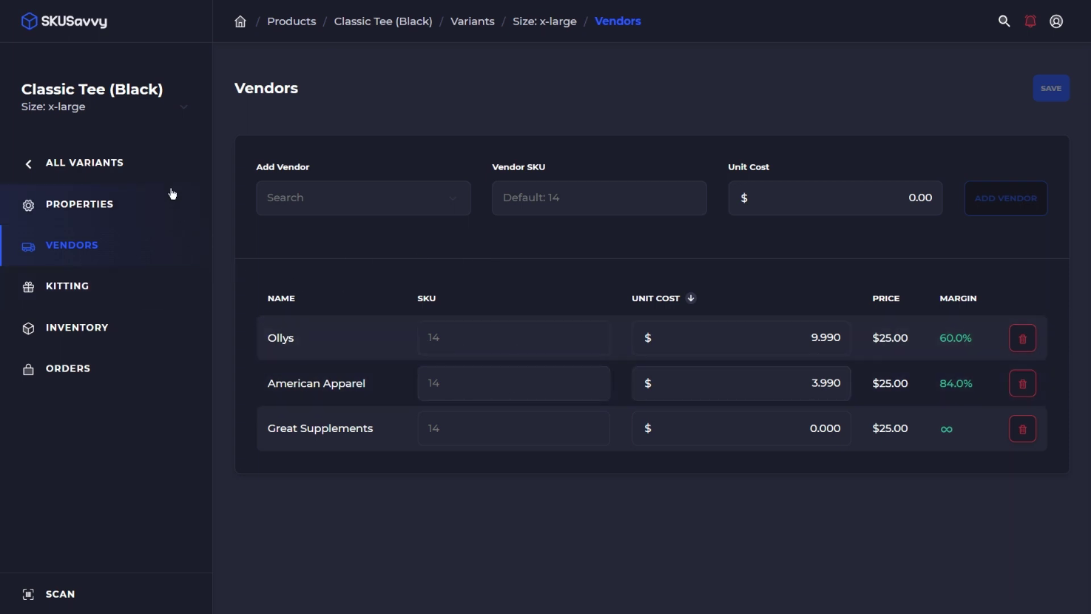
click(116, 379)
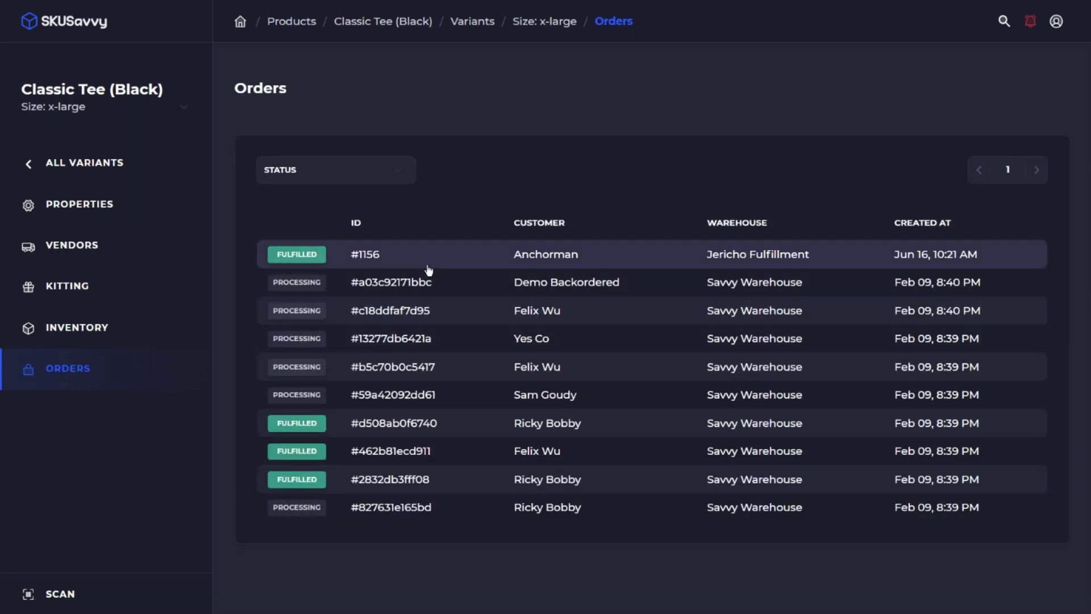